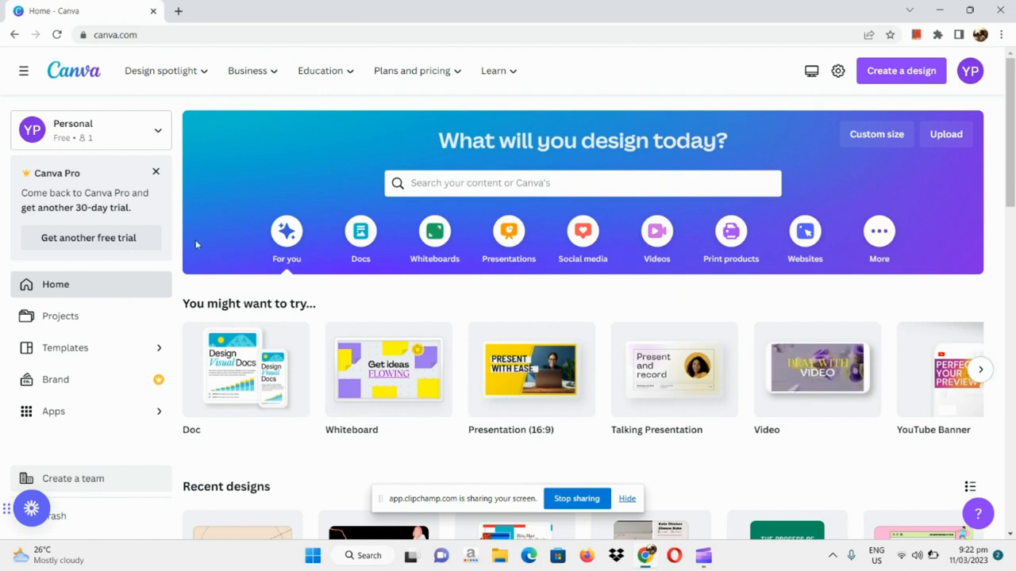
Step: Examine the Canva Pro 30-day free trial offer on the home page
scroll(117, 241, up, 3)
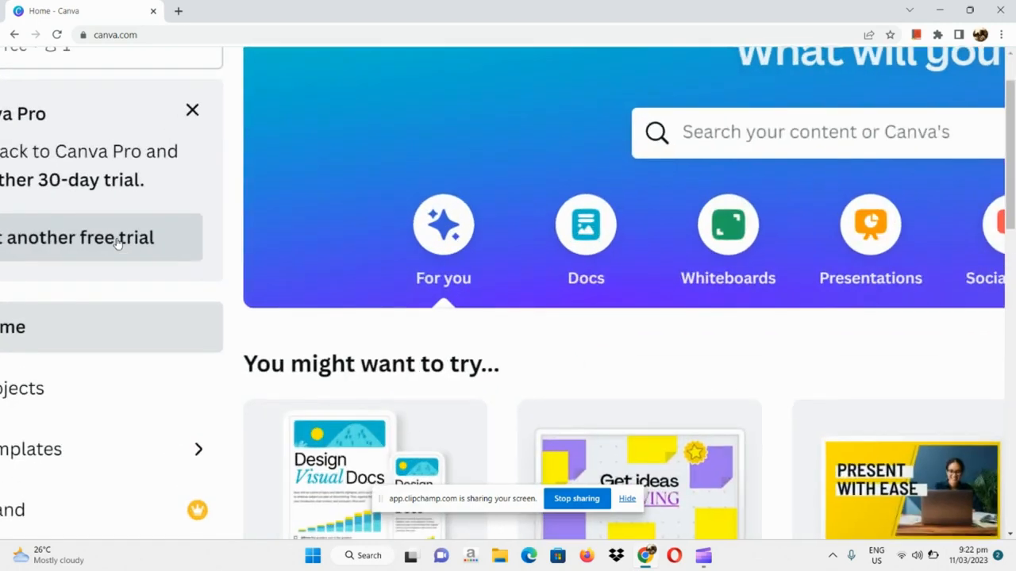
scroll(118, 241, left, 2)
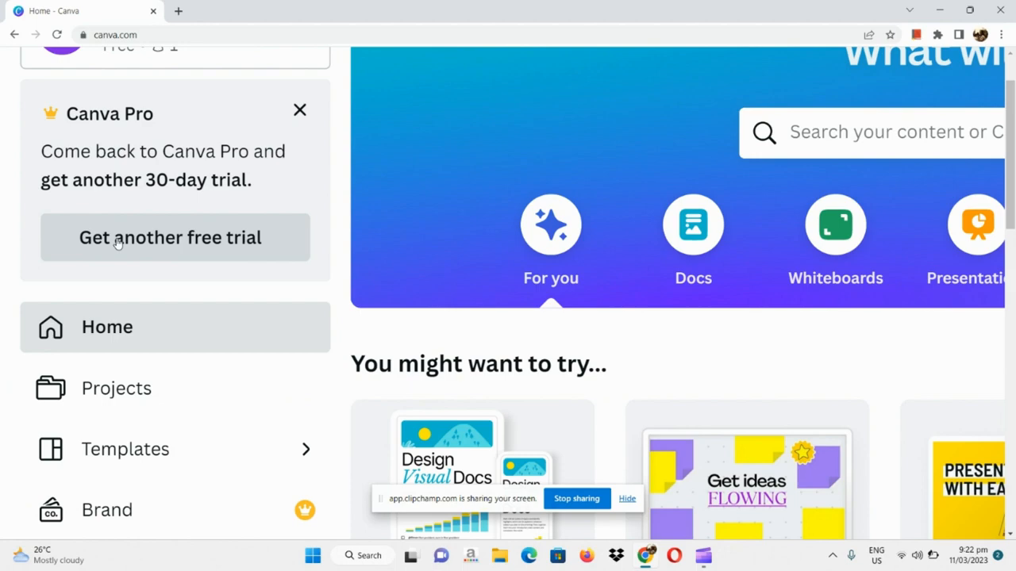
key(ctrl+minus)
key(ctrl+minus)
key(ctrl+minus)
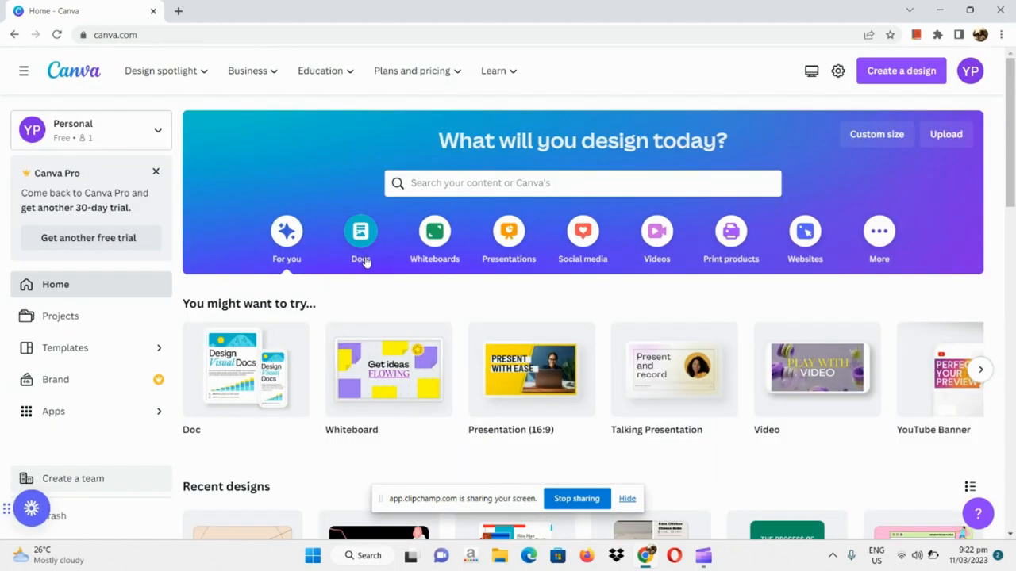
Step: View the Docs design category, and return to the For you suggestions for a closer look
click(361, 238)
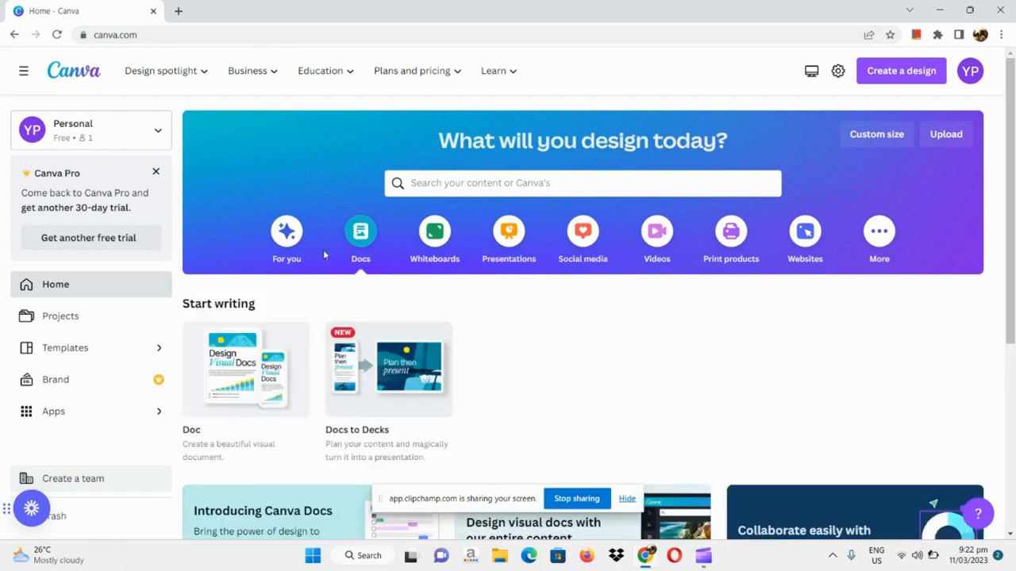
click(288, 234)
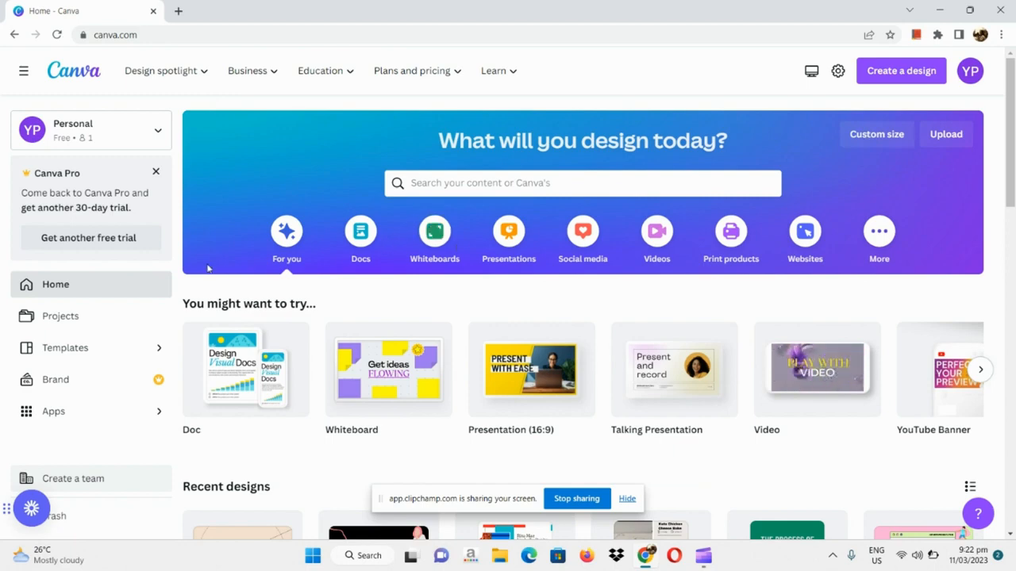
scroll(233, 267, up, 3)
scroll(233, 267, right, 3)
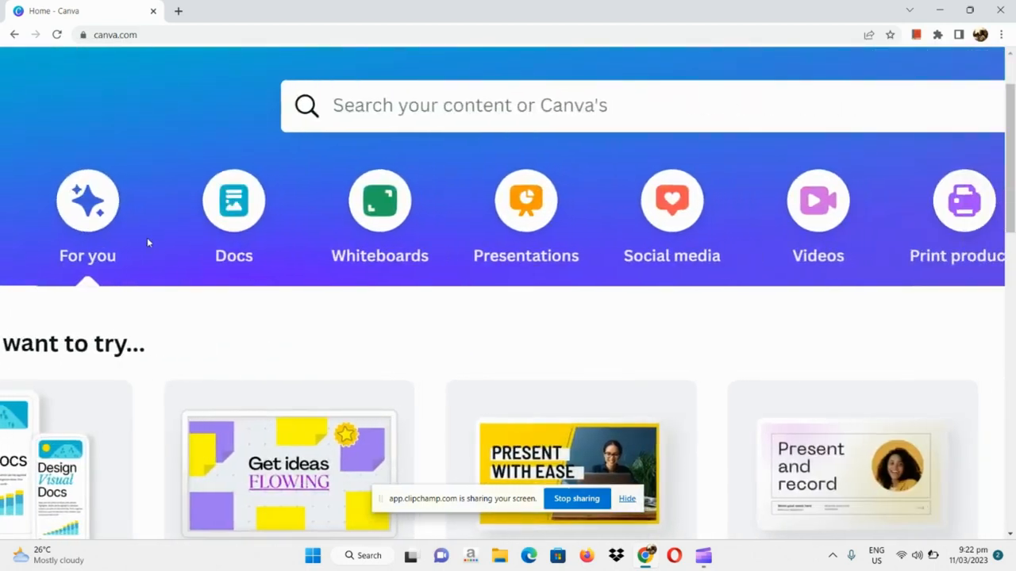
Step: Look through the whole list of recent designs on the home page and return to its beginning
scroll(147, 238, down, 3)
scroll(198, 413, down, 5)
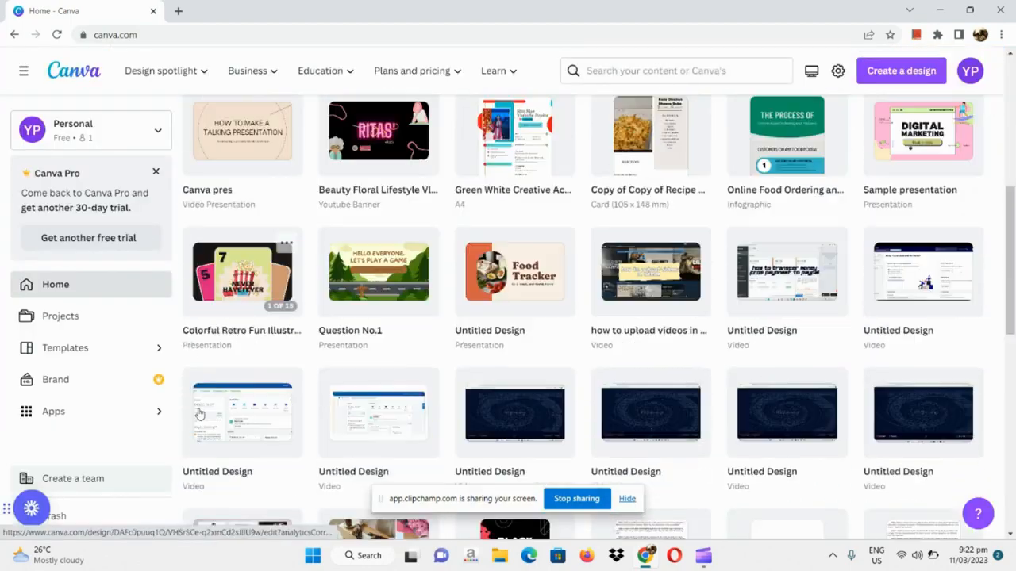
scroll(198, 413, down, 10)
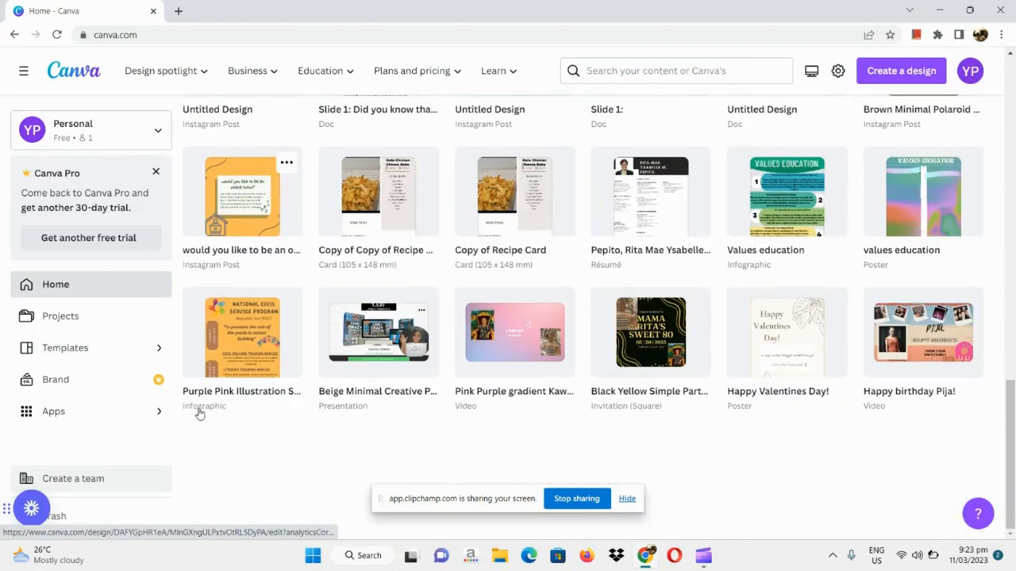
scroll(199, 412, up, 15)
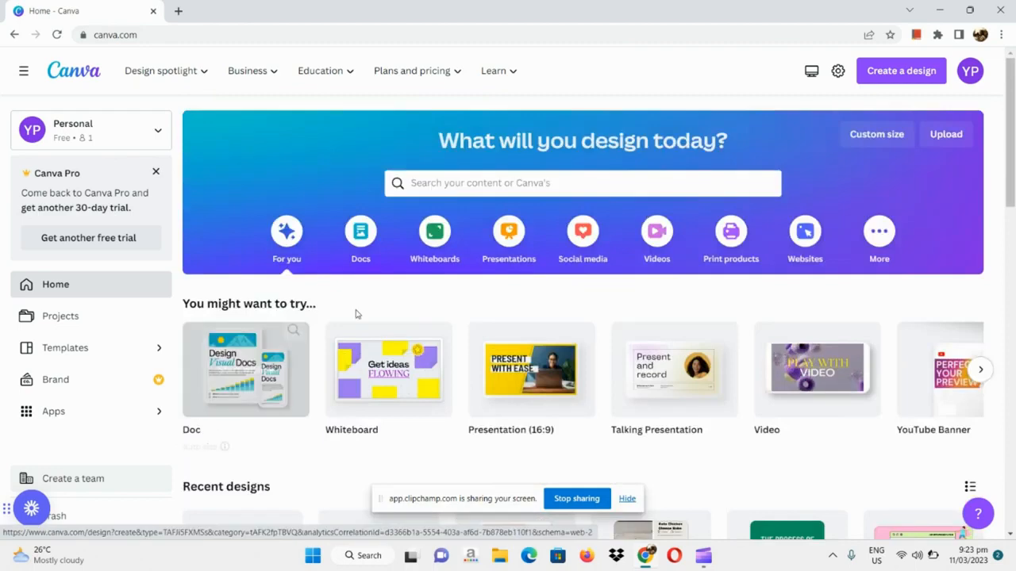
scroll(353, 300, up, 3)
scroll(352, 299, down, 3)
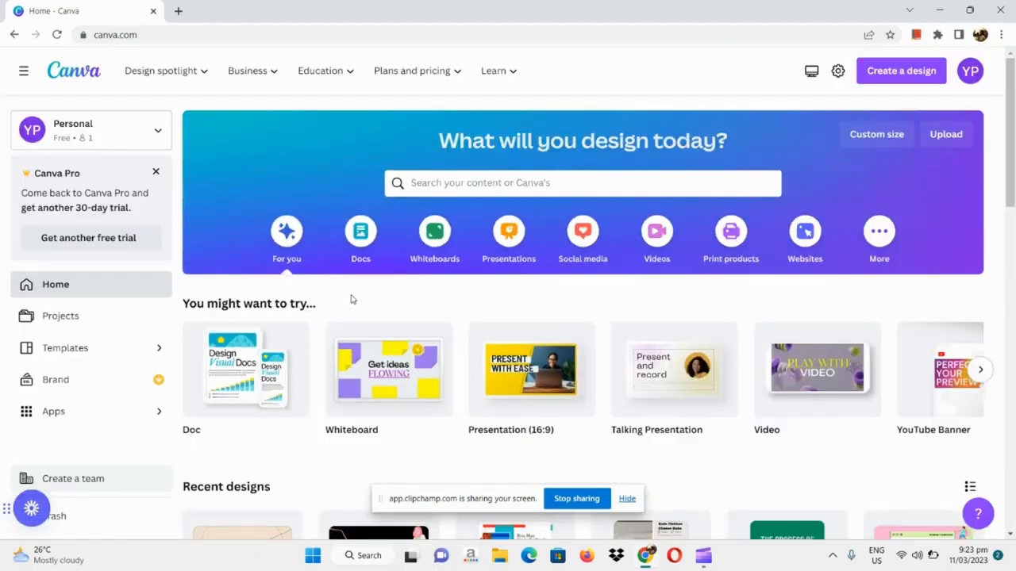
Step: Show the Whiteboards category and browse its brainstorm, flowchart and team whiteboard templates
click(434, 242)
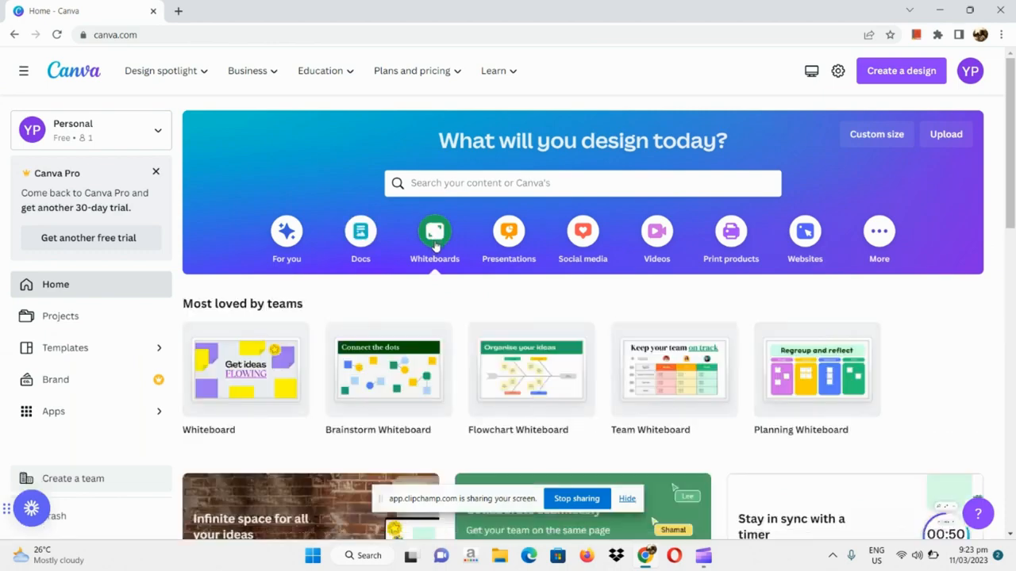
scroll(412, 364, down, 1)
scroll(412, 364, down, 10)
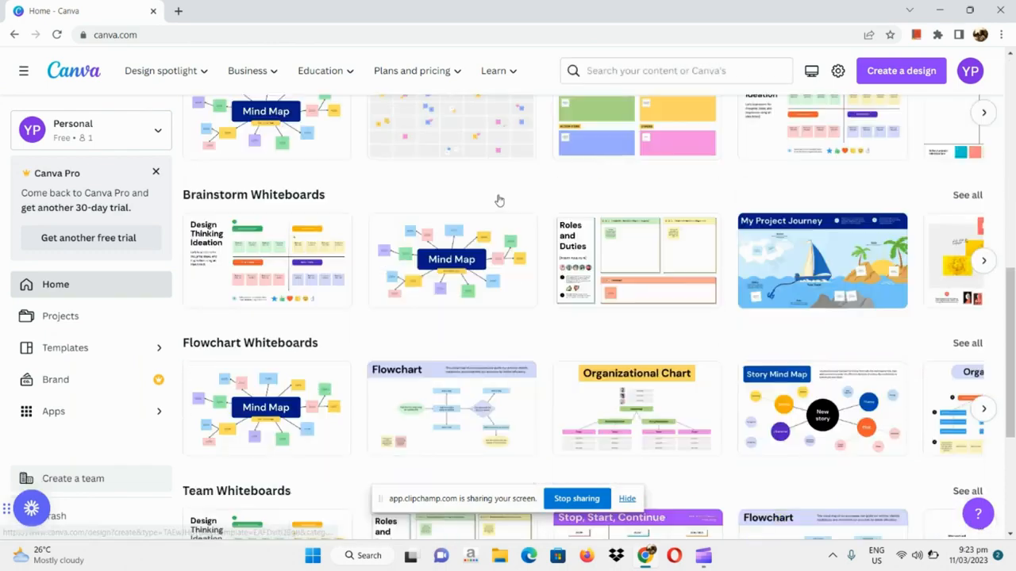
scroll(578, 386, up, 10)
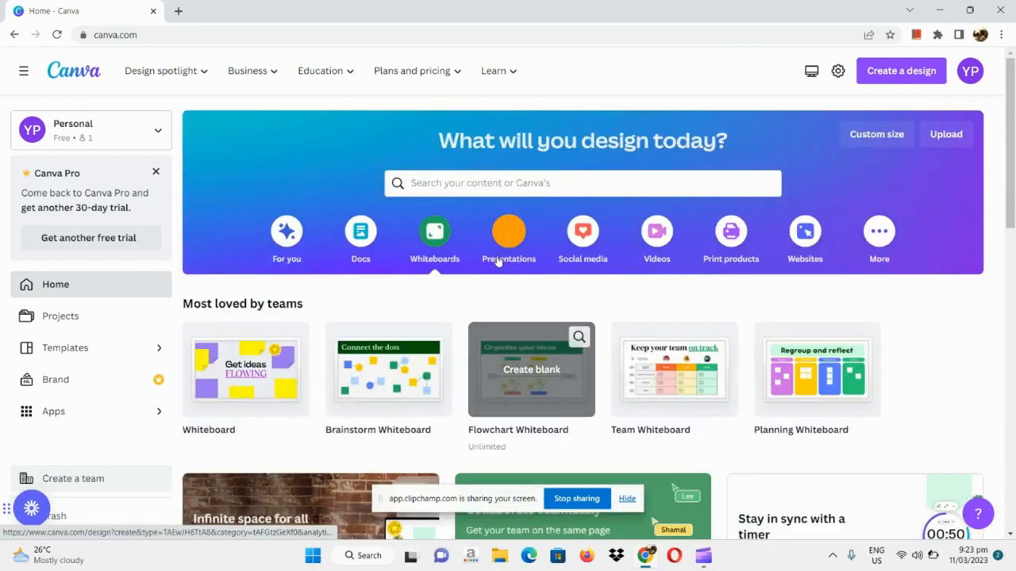
Step: Show the Presentations category and browse its talking and brainstorm presentation templates
click(498, 263)
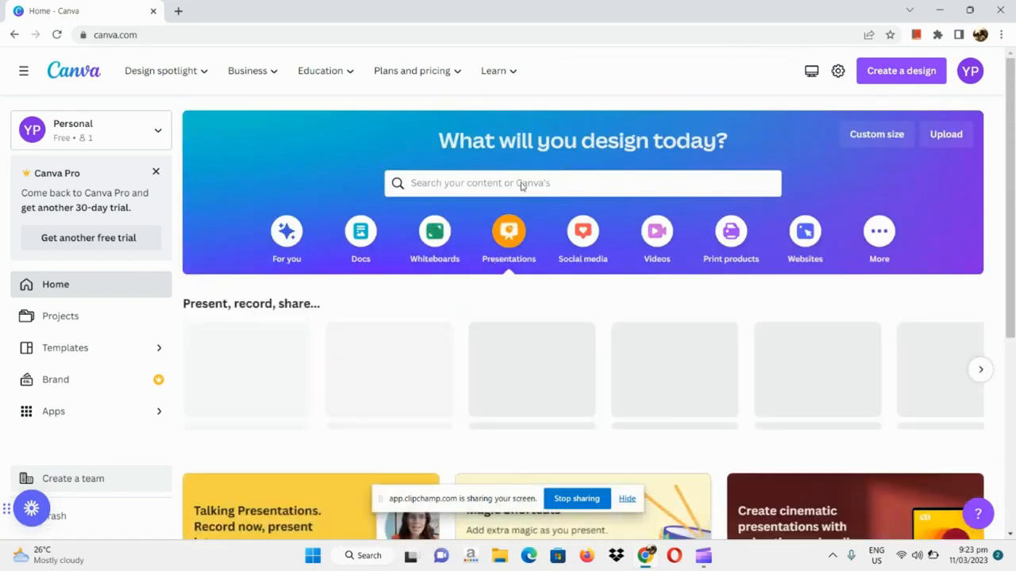
scroll(466, 341, down, 1)
scroll(467, 341, down, 6)
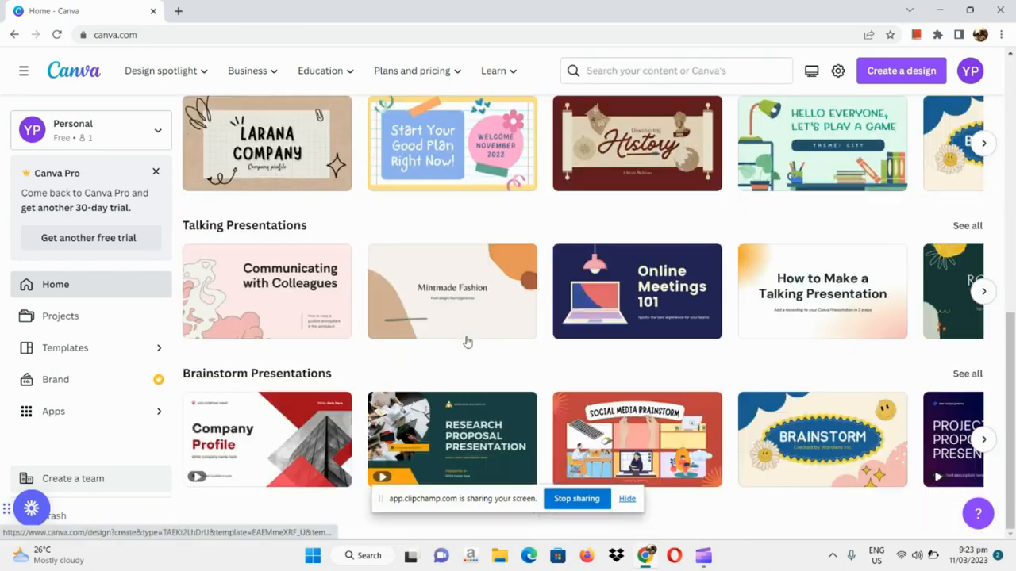
scroll(466, 342, up, 7)
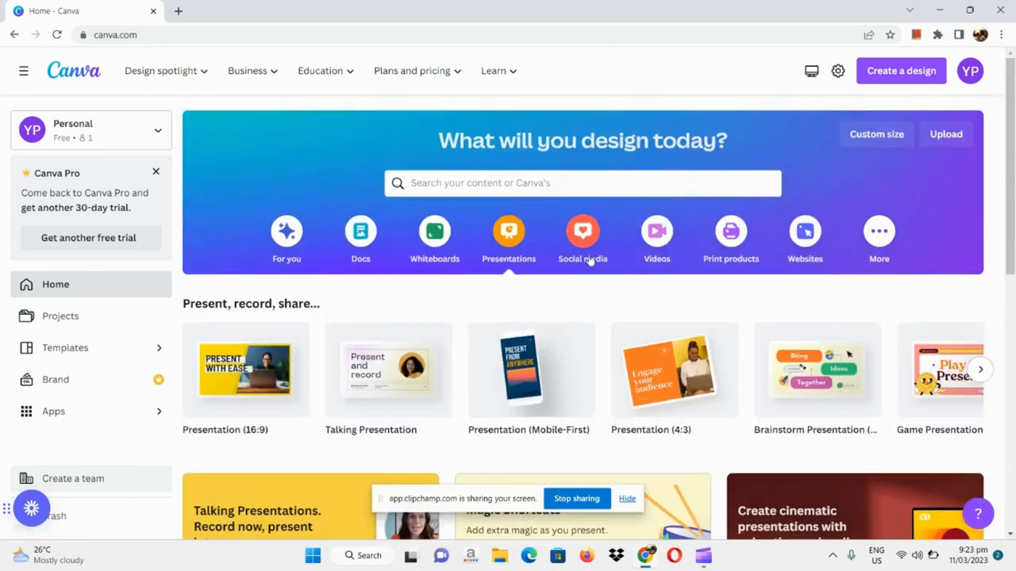
Step: Show the Social media category and look over its popular, Instagram and Facebook design types
click(590, 262)
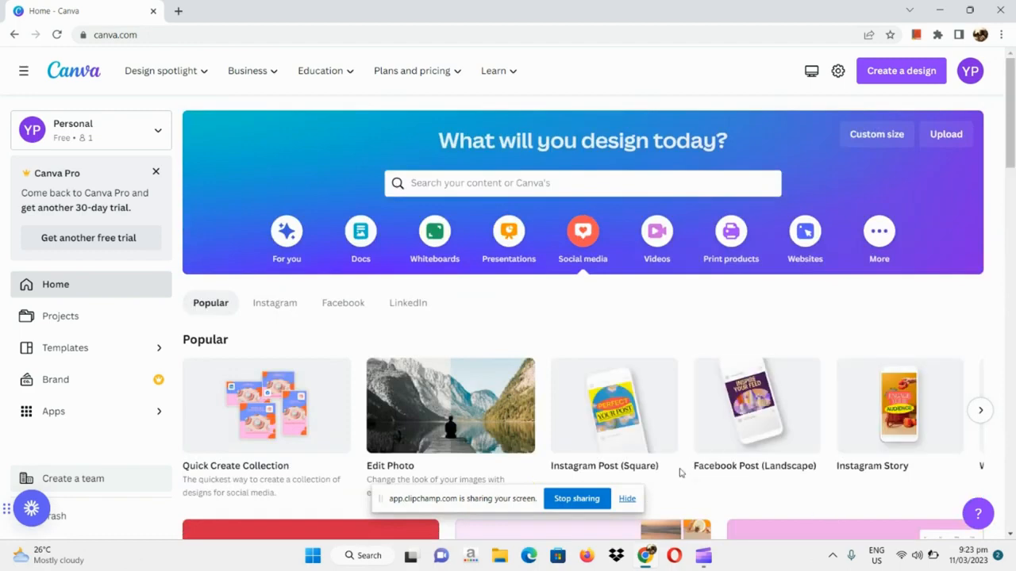
scroll(679, 473, down, 5)
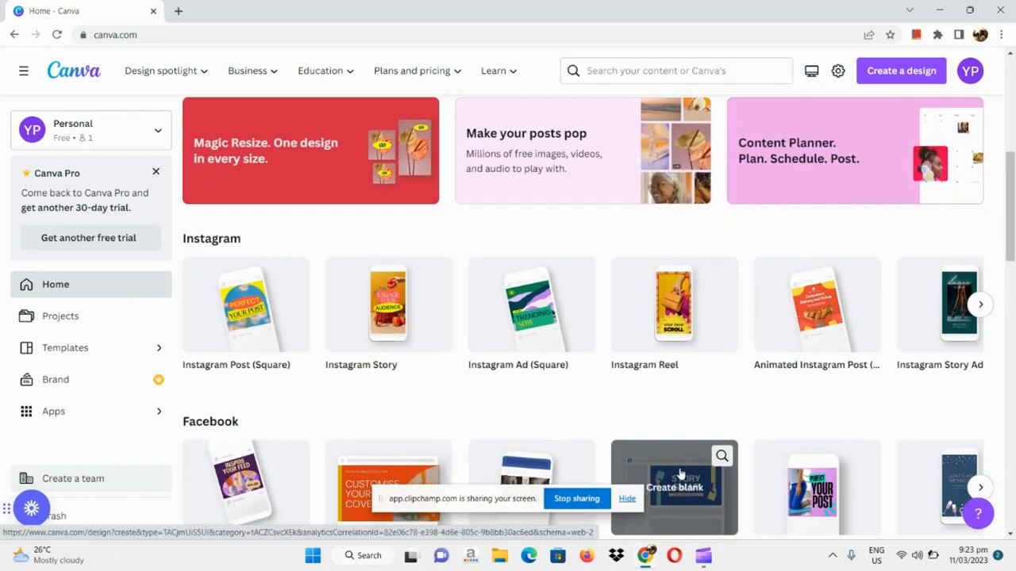
scroll(680, 473, up, 6)
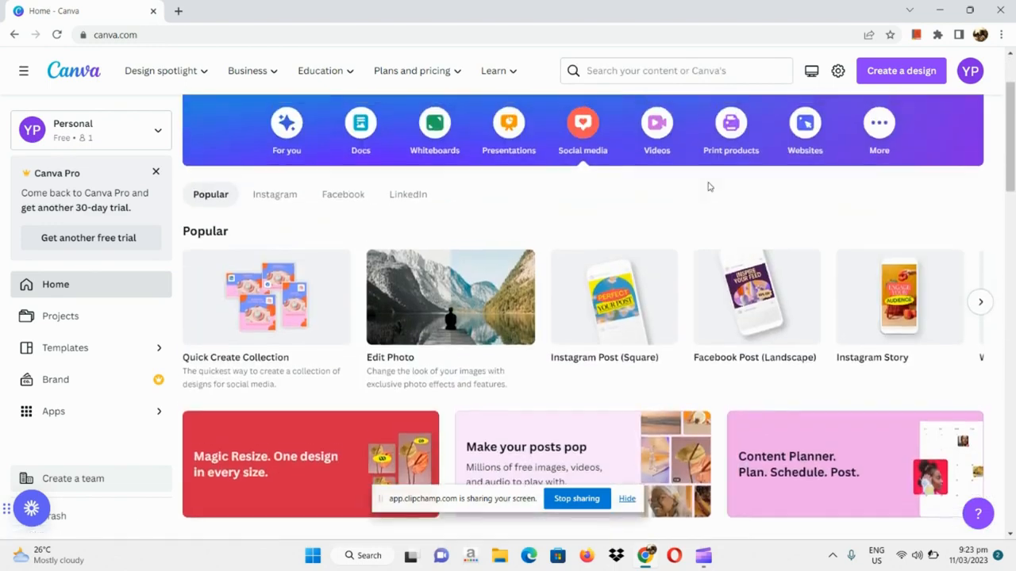
Step: Show the Videos category and browse its video, mobile video and Facebook video templates
click(656, 125)
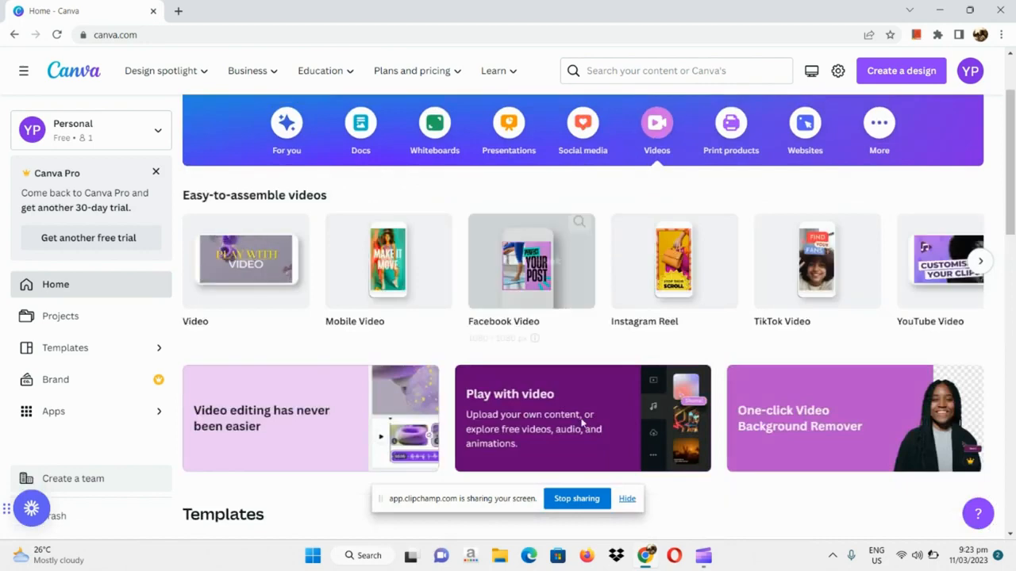
scroll(652, 319, down, 5)
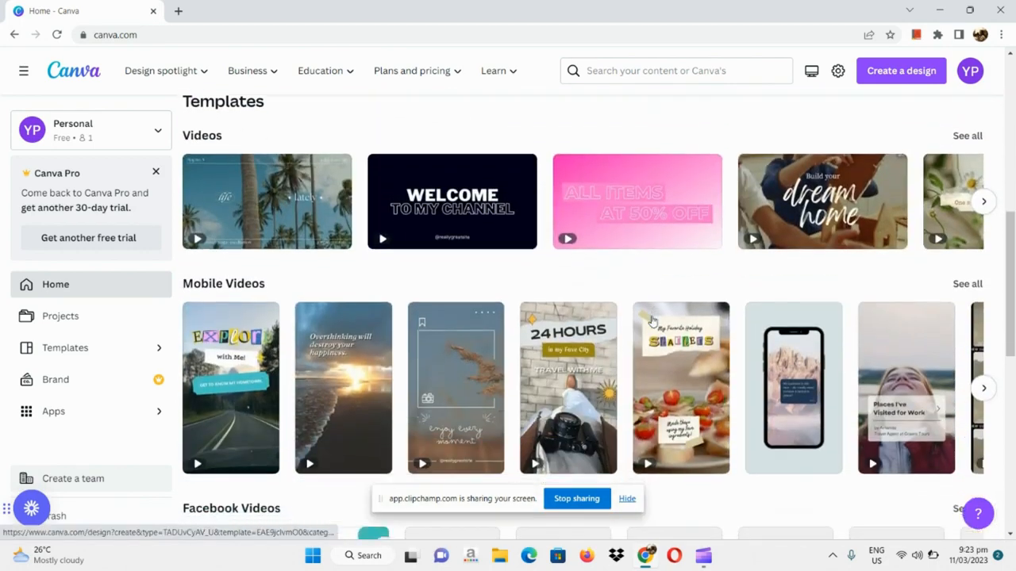
scroll(652, 320, down, 2)
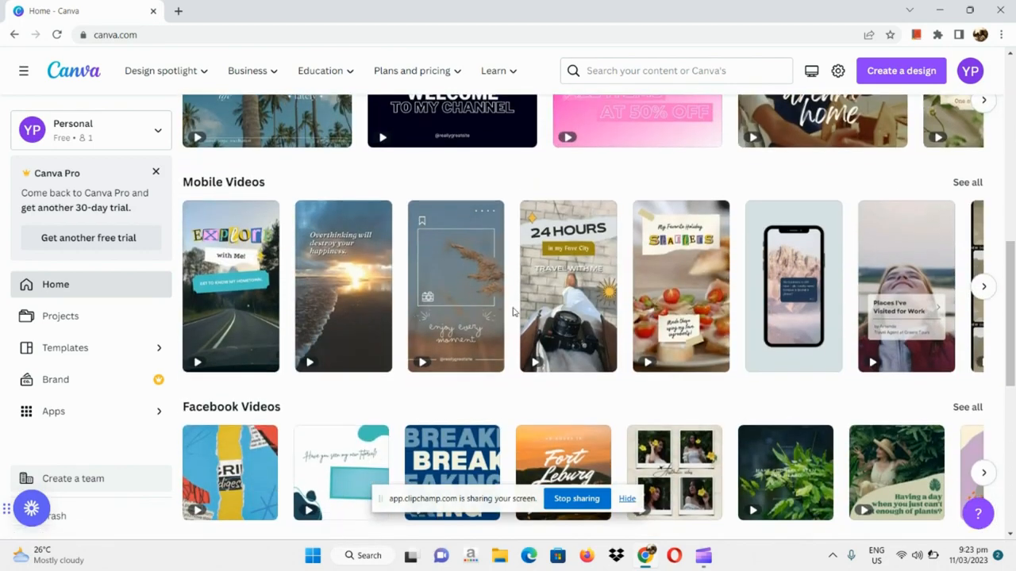
scroll(454, 302, up, 5)
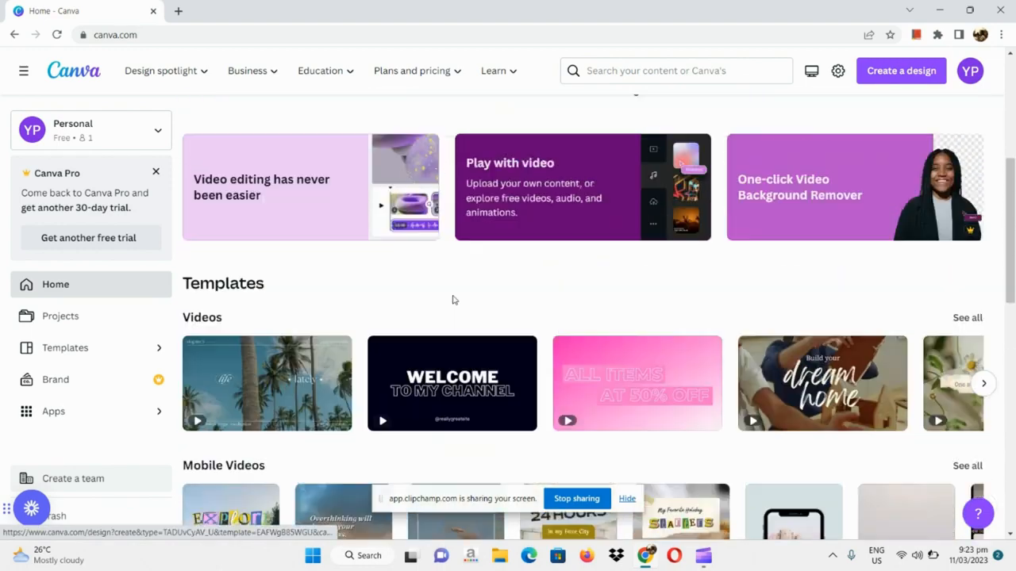
scroll(604, 211, up, 5)
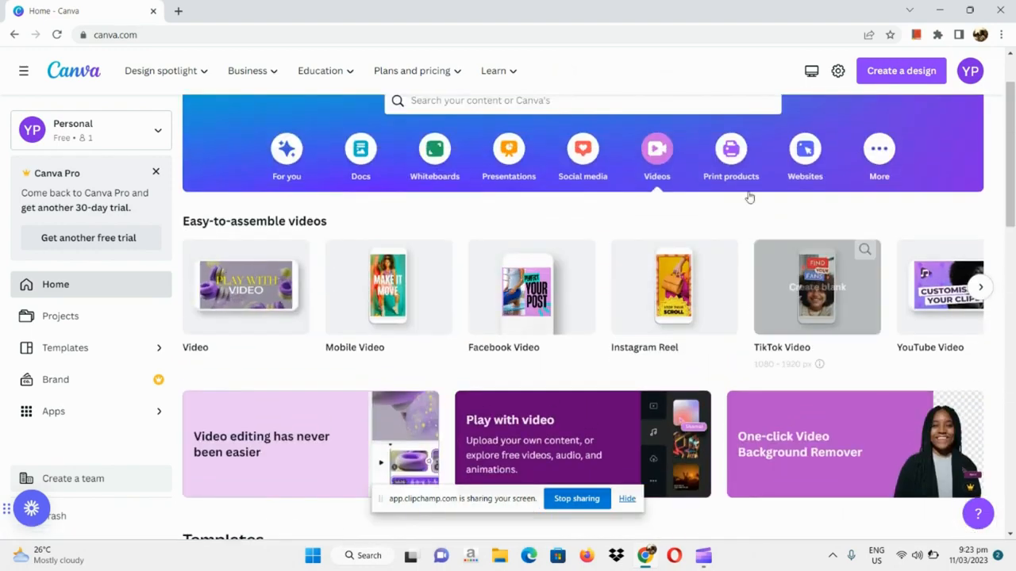
Step: Show the Print products category and look over its popular and marketing items
click(735, 184)
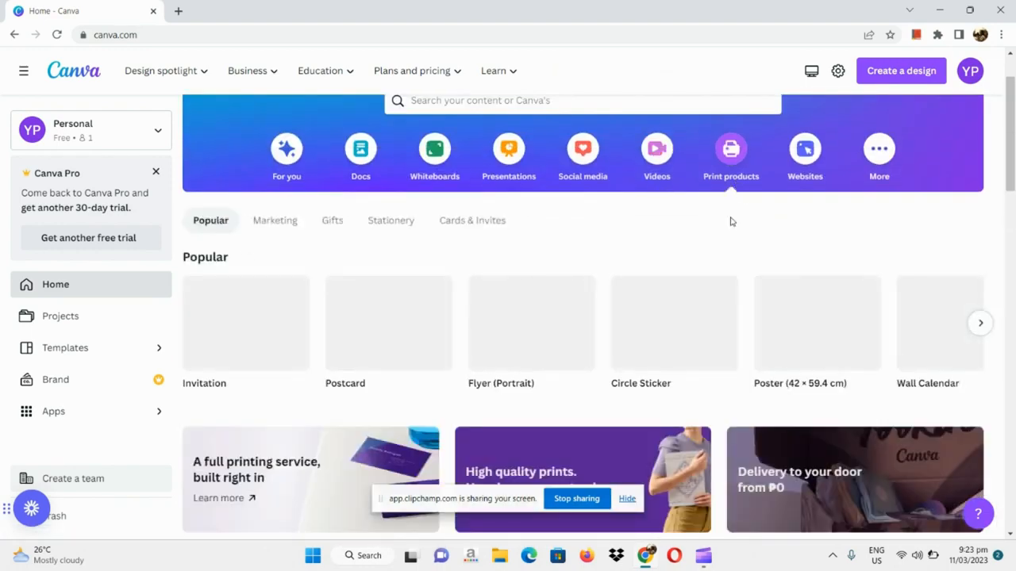
scroll(732, 222, down, 2)
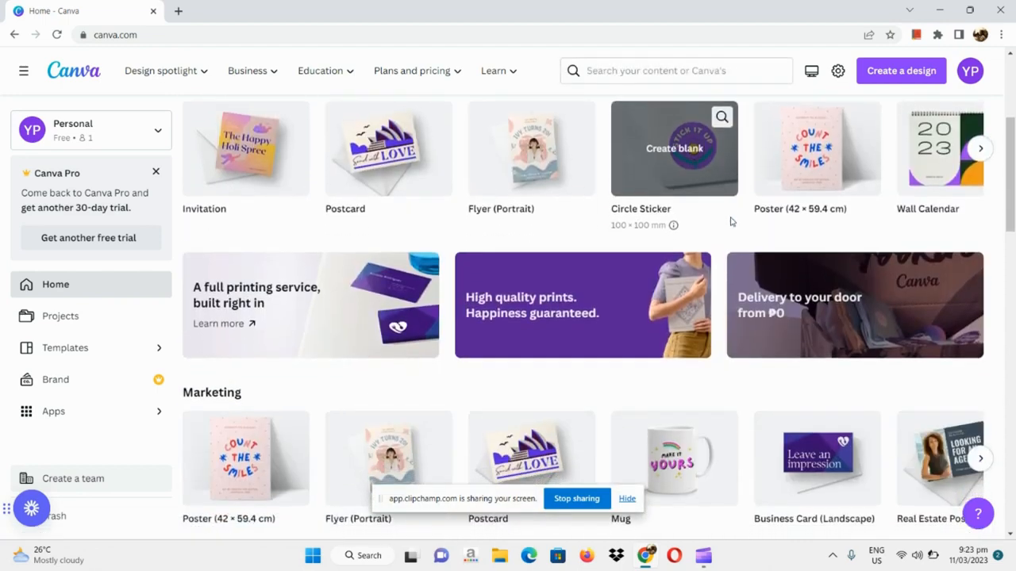
scroll(731, 222, up, 3)
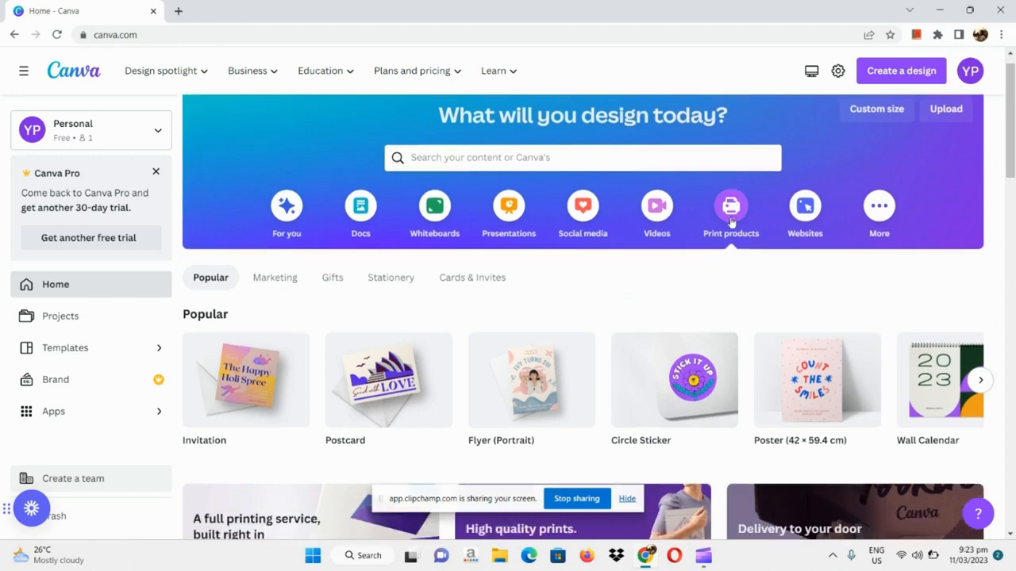
scroll(730, 222, down, 2)
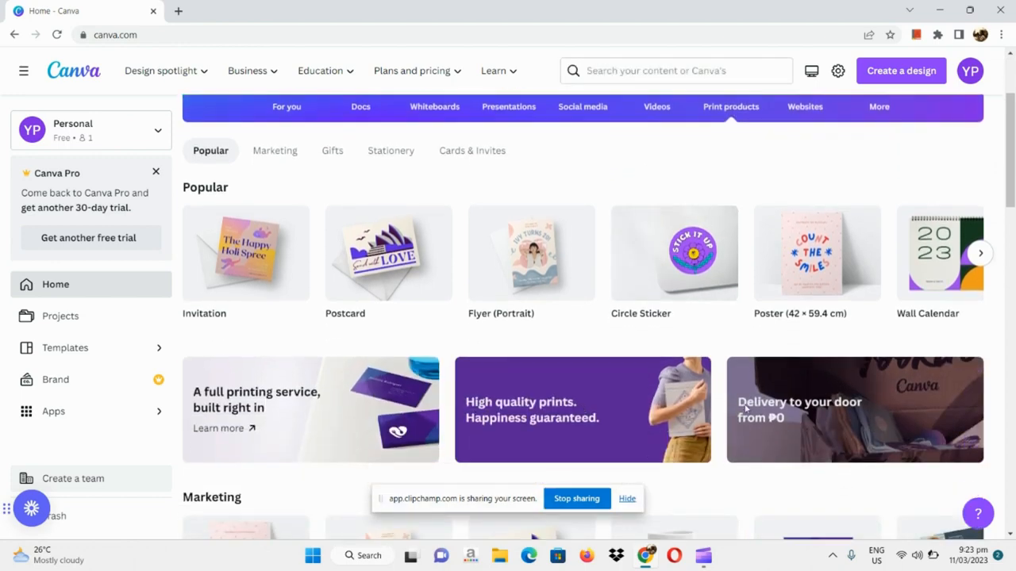
scroll(806, 345, up, 2)
Step: Show the Websites category and browse its website, business and portfolio website templates
click(805, 234)
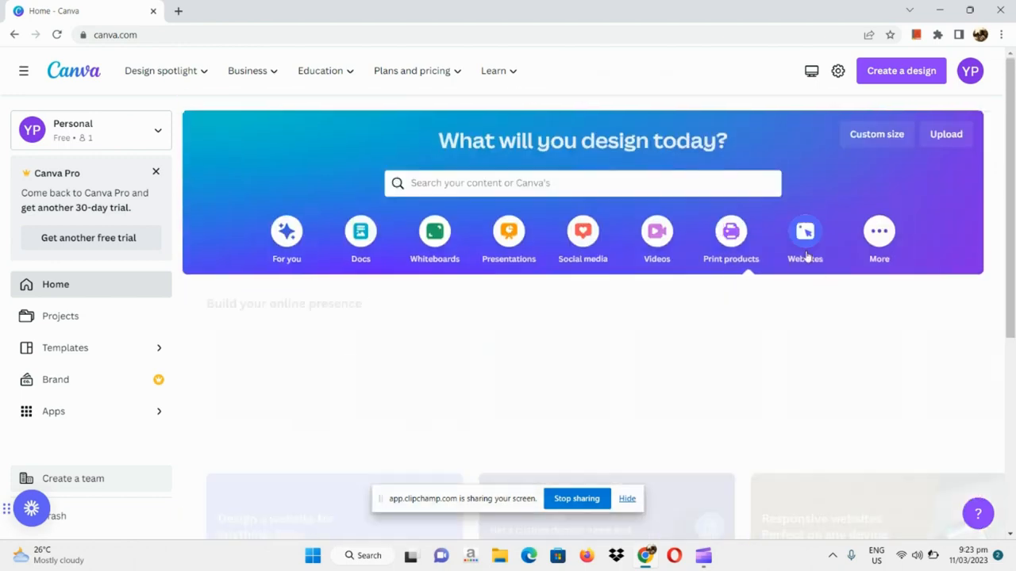
scroll(559, 412, down, 5)
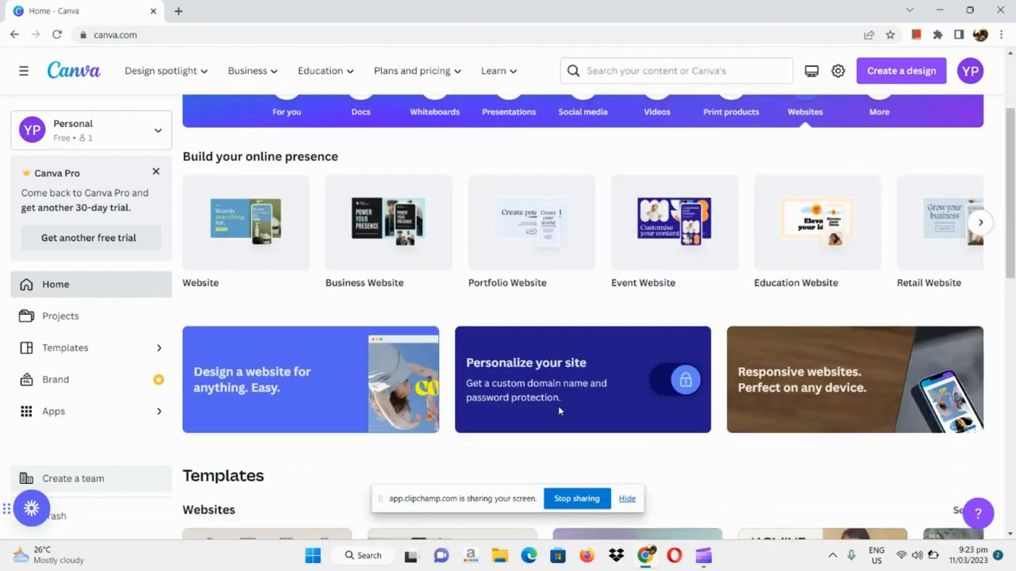
scroll(559, 411, down, 1)
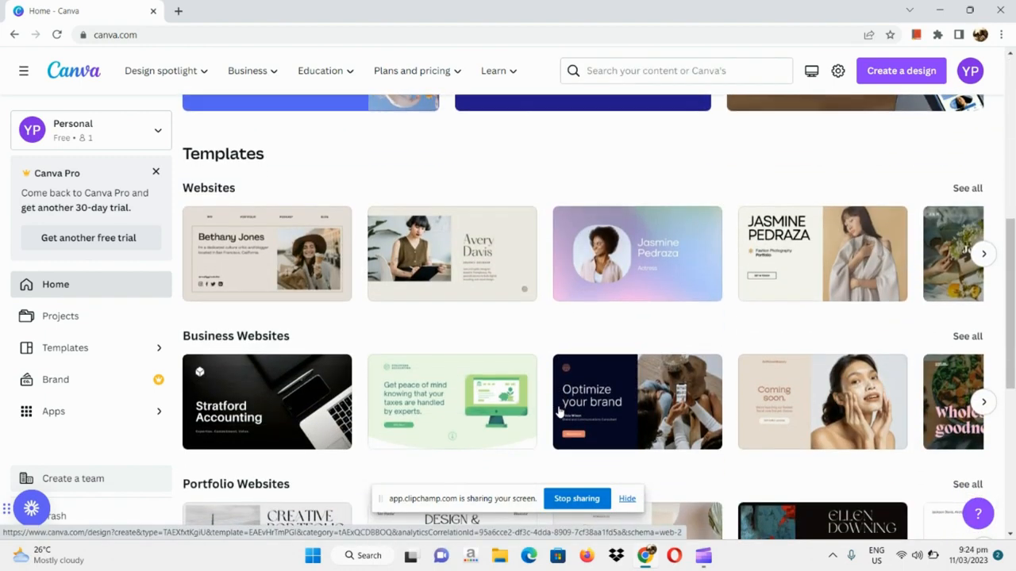
scroll(806, 336, up, 5)
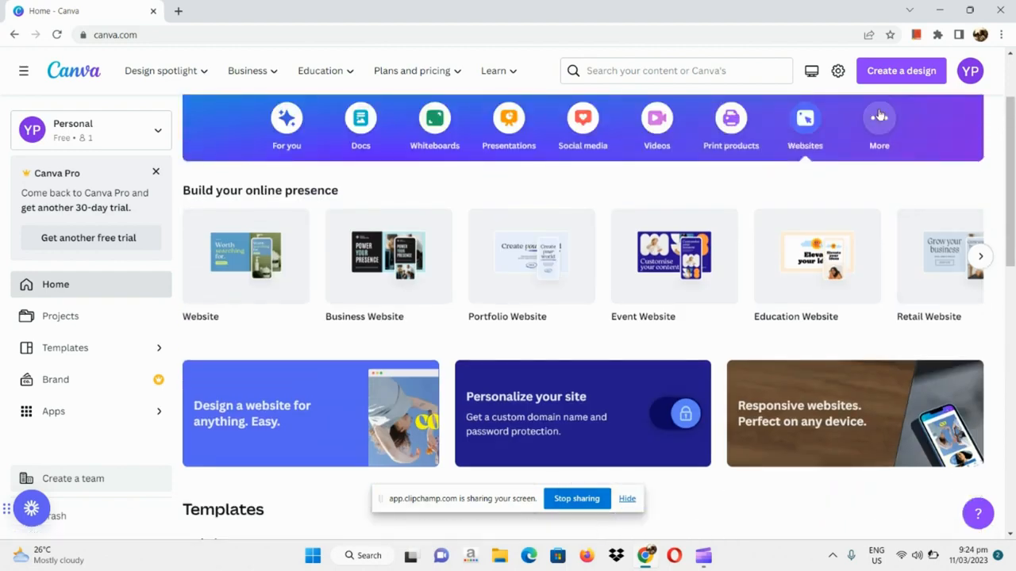
Step: Show the More category and look over its additional design types and infographic templates
click(879, 116)
scroll(460, 342, down, 3)
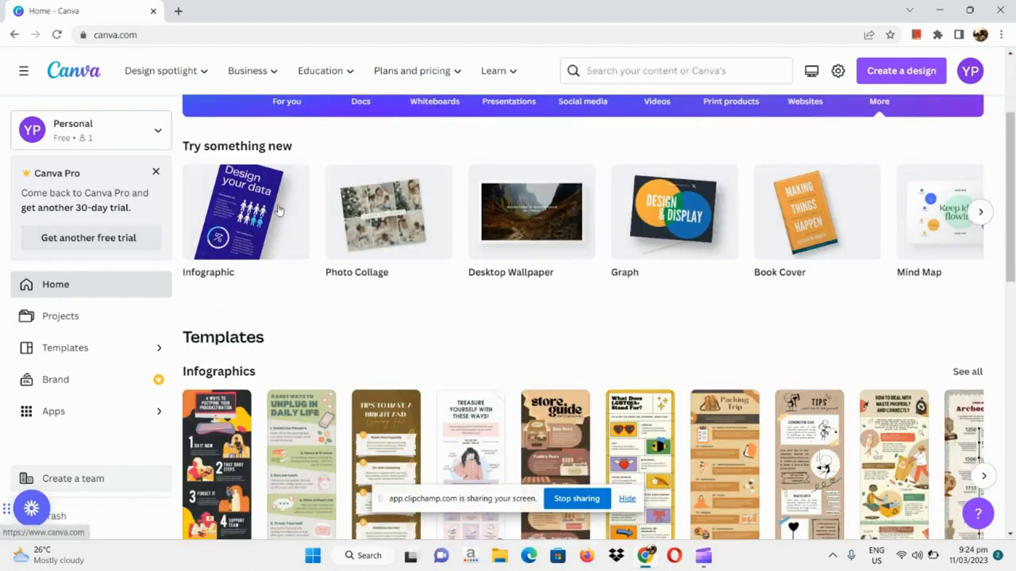
mouse_move(275, 228)
mouse_move(390, 248)
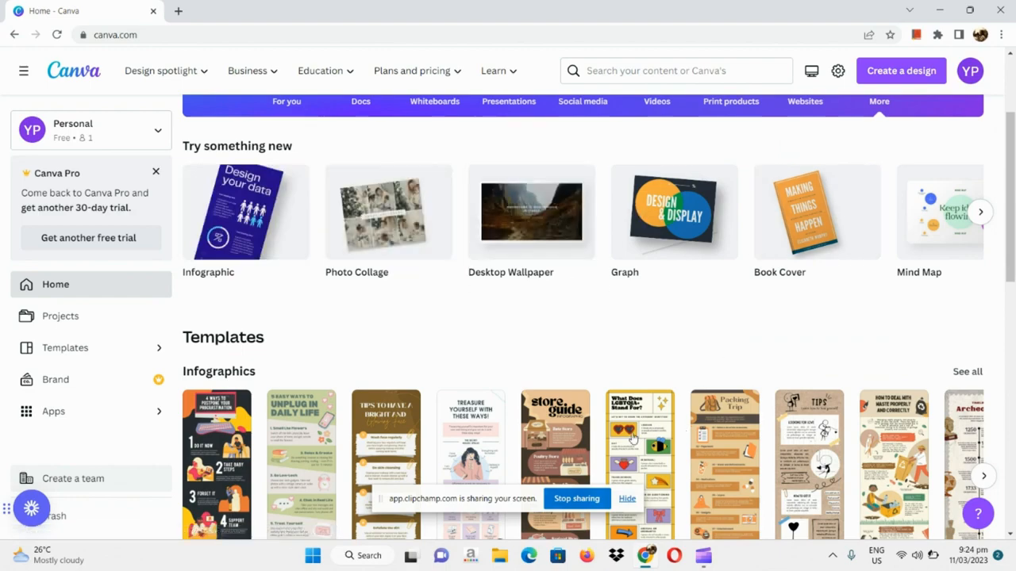
scroll(798, 363, down, 3)
scroll(798, 362, up, 5)
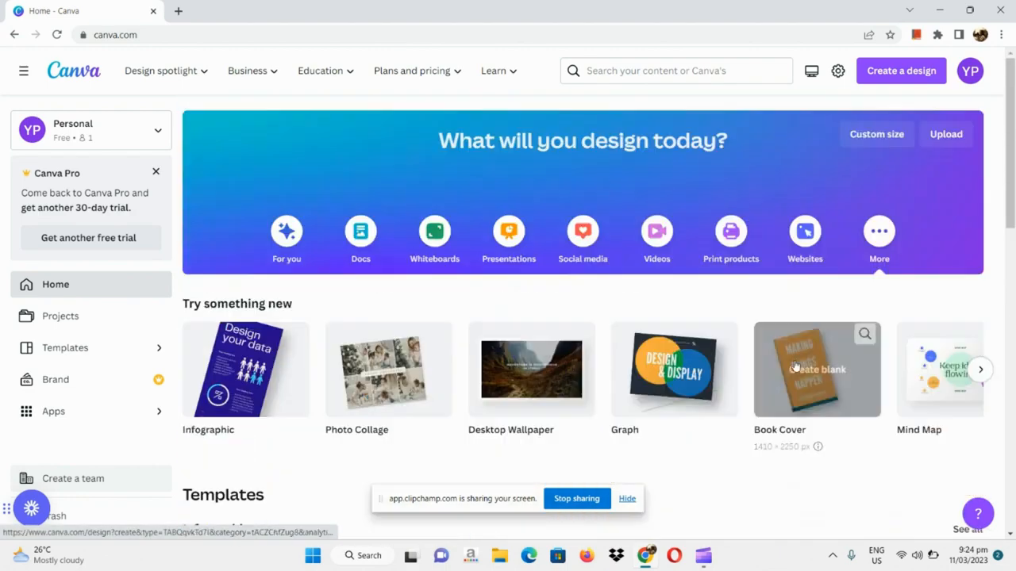
Step: Return to the For you category and open the Canva pres video presentation from the recent designs
click(286, 263)
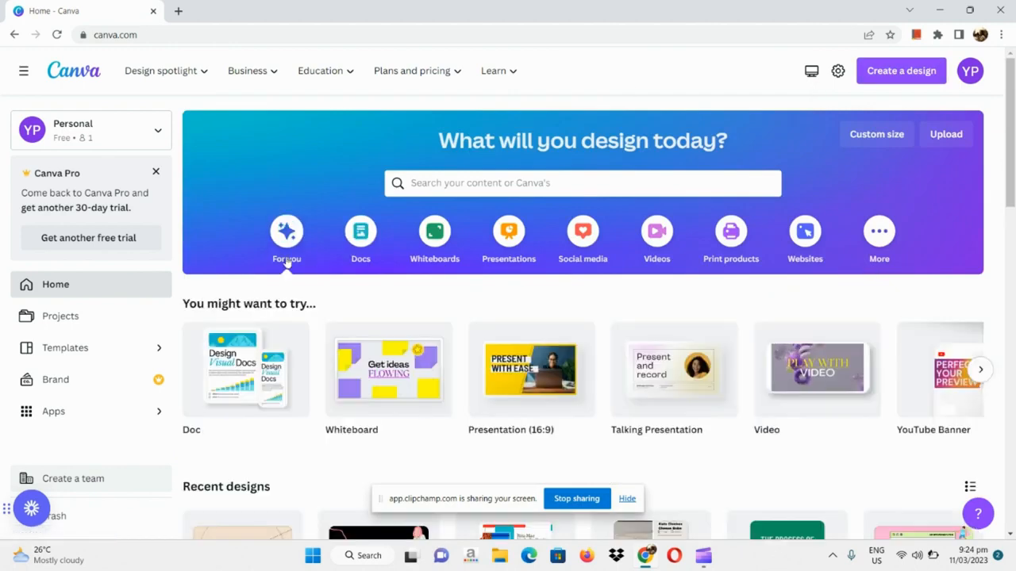
scroll(286, 263, up, 5)
scroll(287, 261, down, 5)
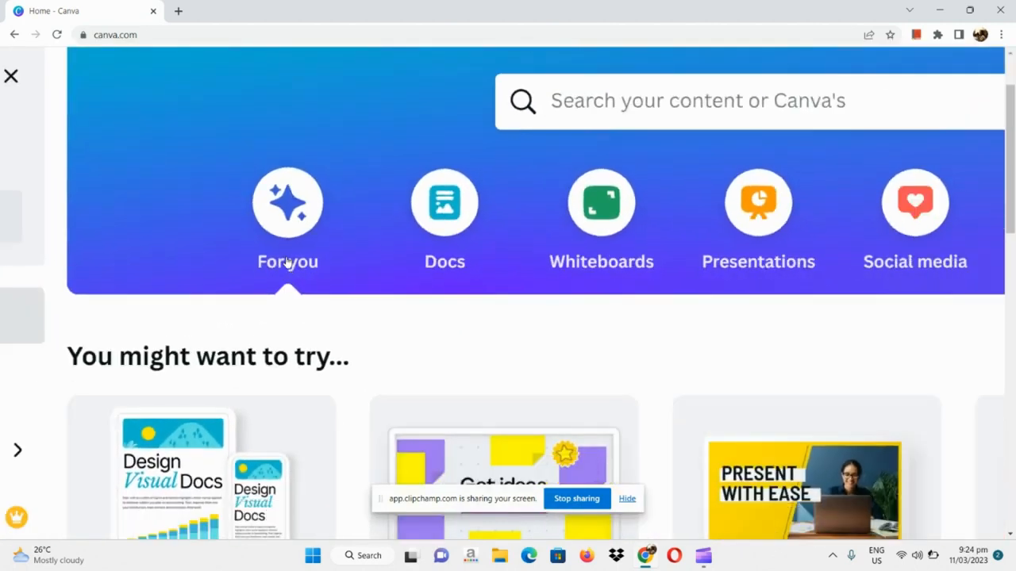
scroll(380, 330, down, 4)
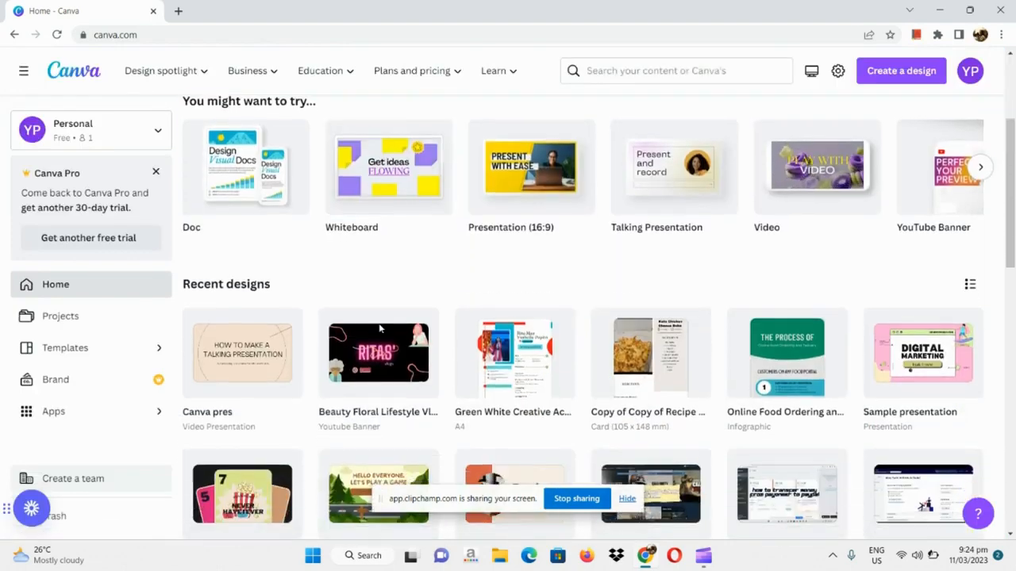
scroll(379, 330, down, 1)
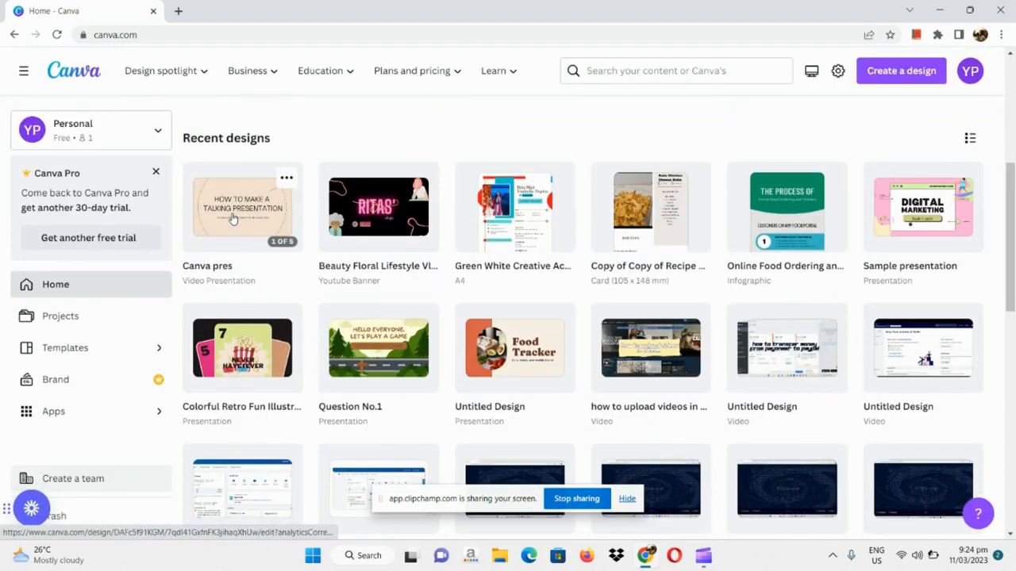
scroll(232, 218, up, 5)
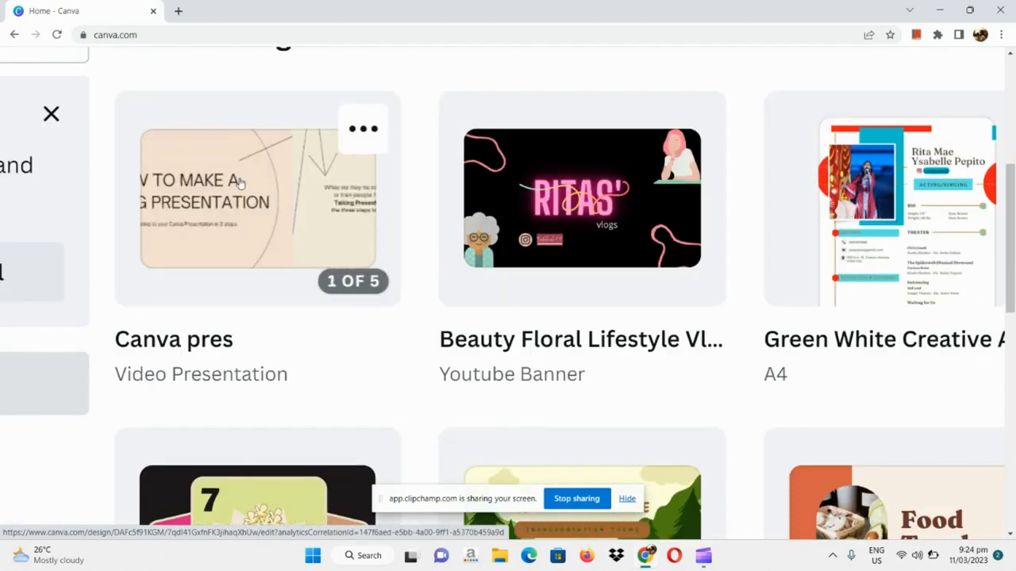
click(223, 240)
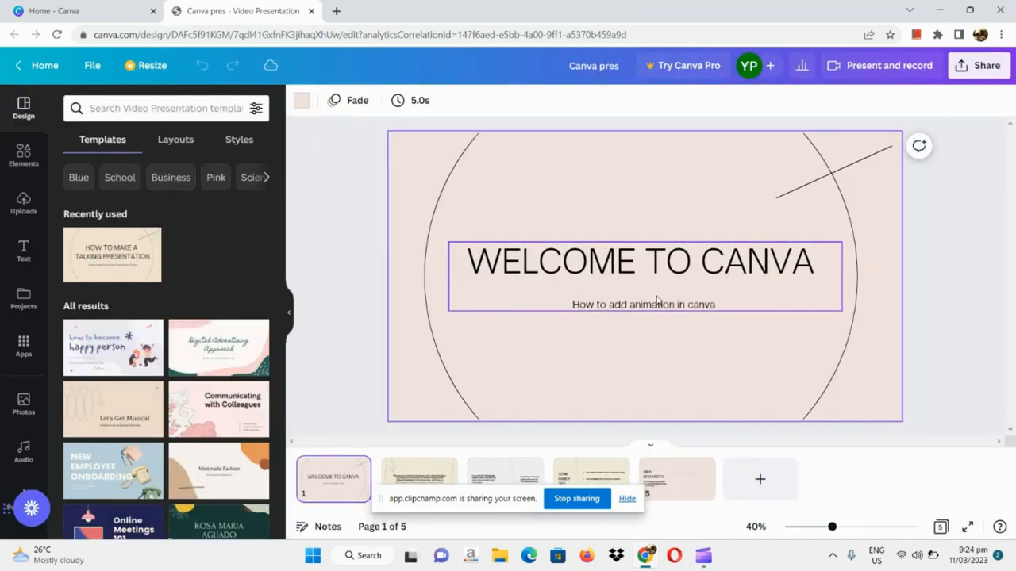
scroll(657, 299, up, 5)
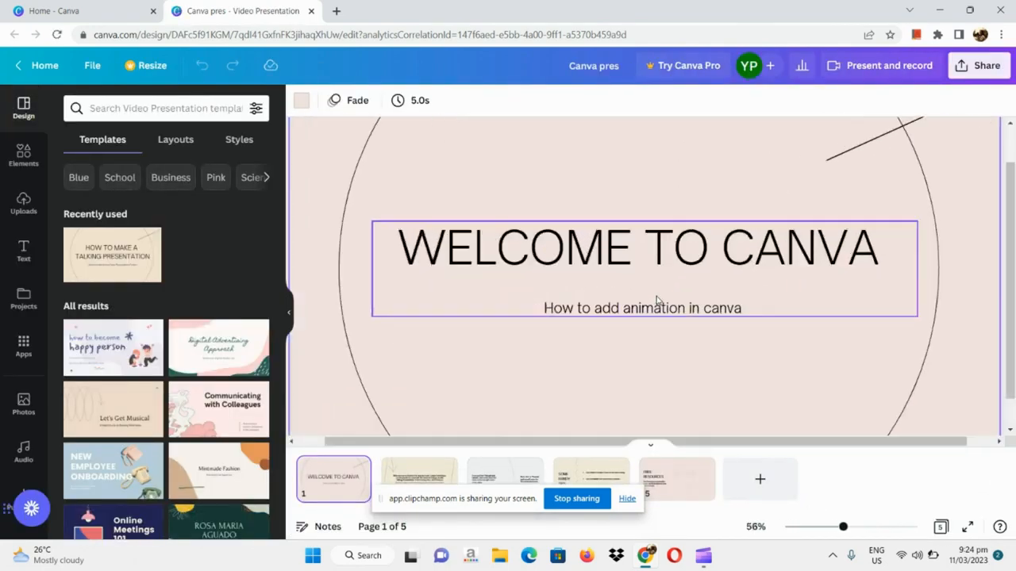
scroll(657, 300, down, 4)
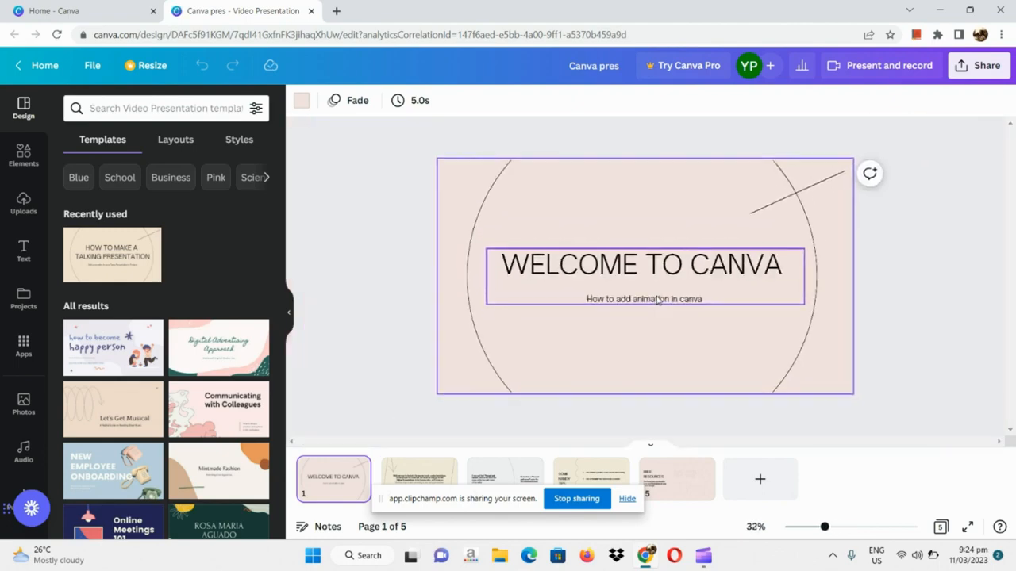
scroll(657, 300, up, 3)
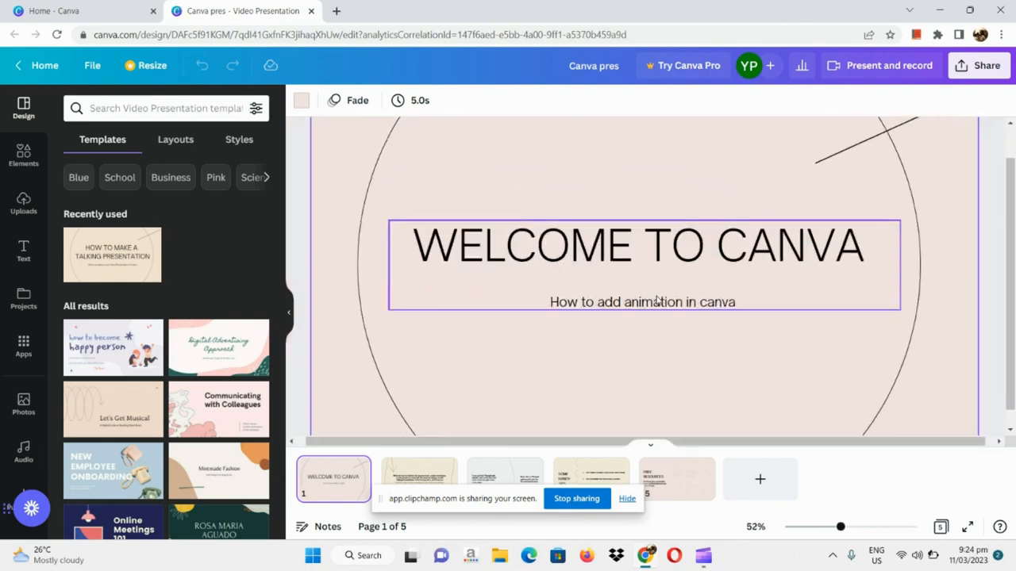
scroll(657, 300, down, 3)
scroll(657, 300, up, 2)
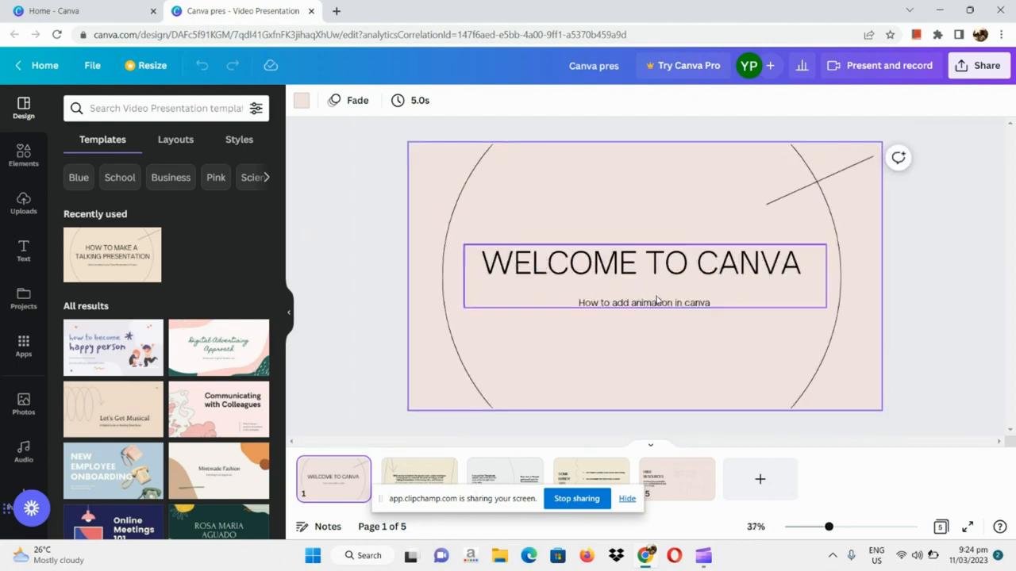
Step: On page 2, search the elements for "canva logo" and limit the results to graphics
click(410, 463)
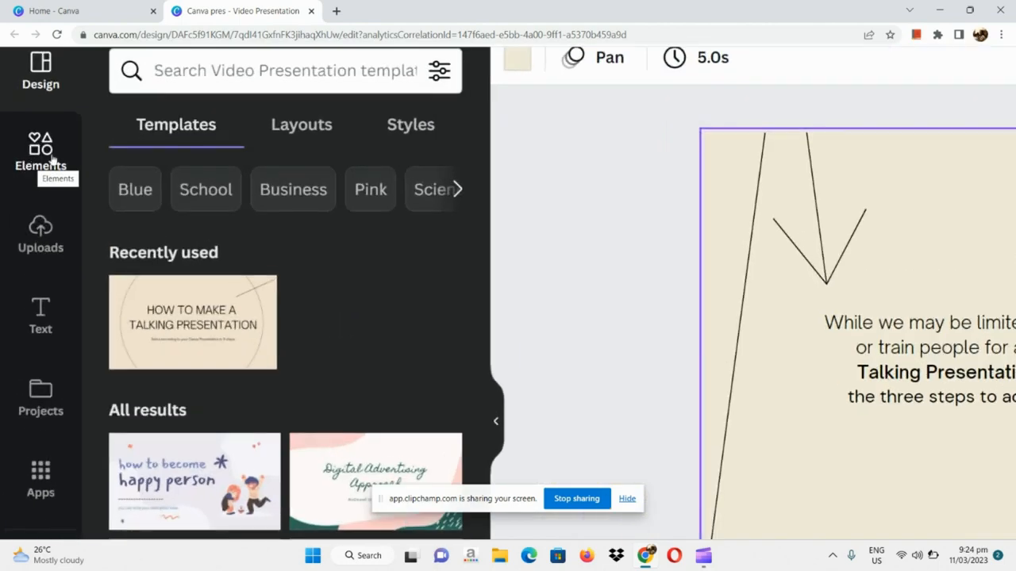
click(41, 163)
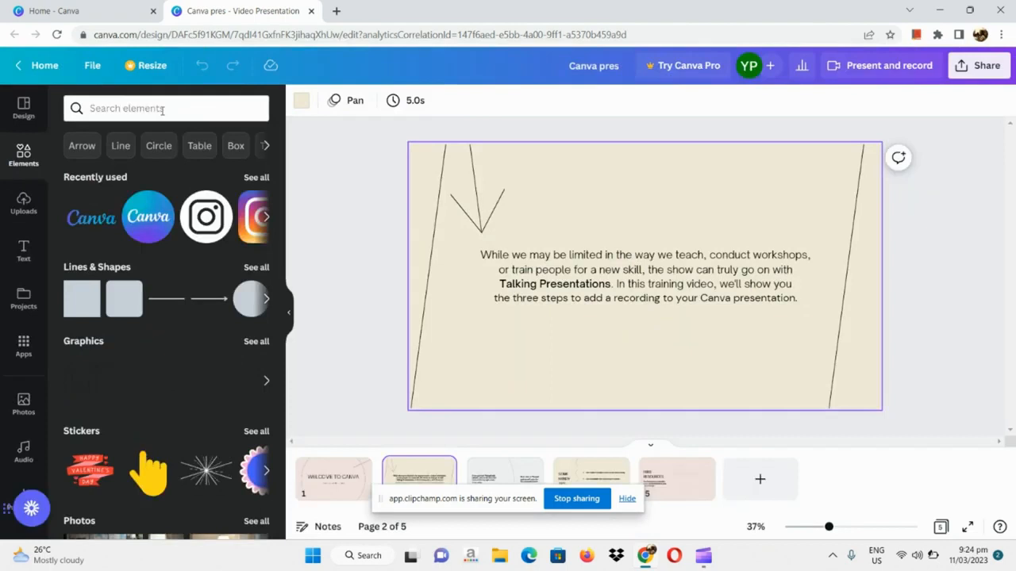
click(162, 109)
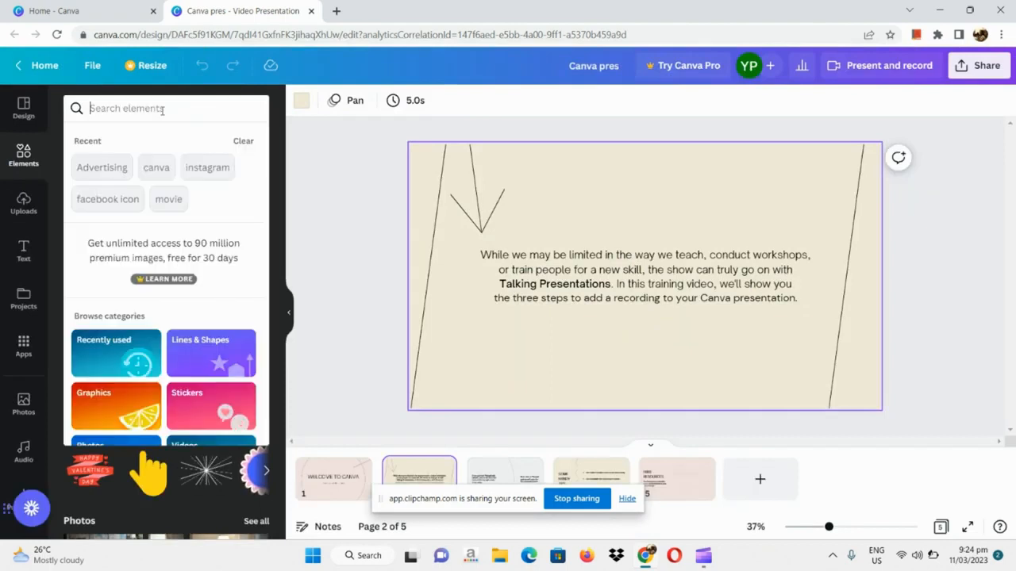
text(canva)
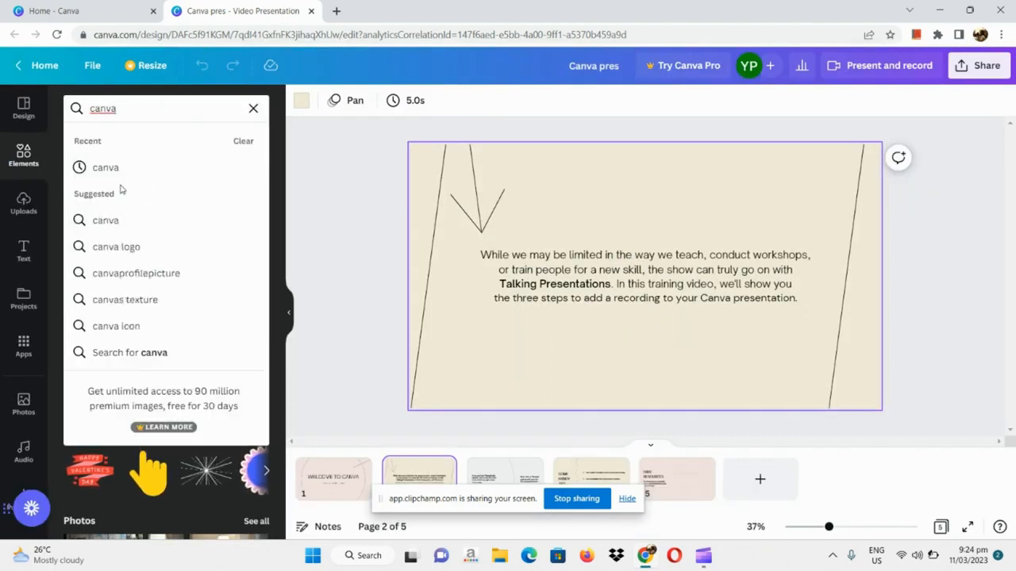
click(138, 252)
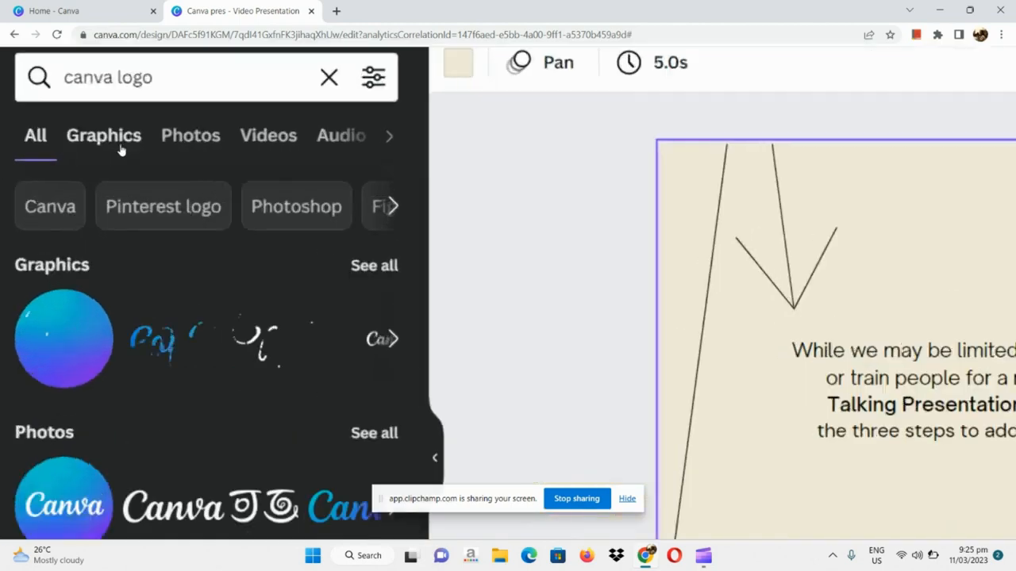
click(121, 150)
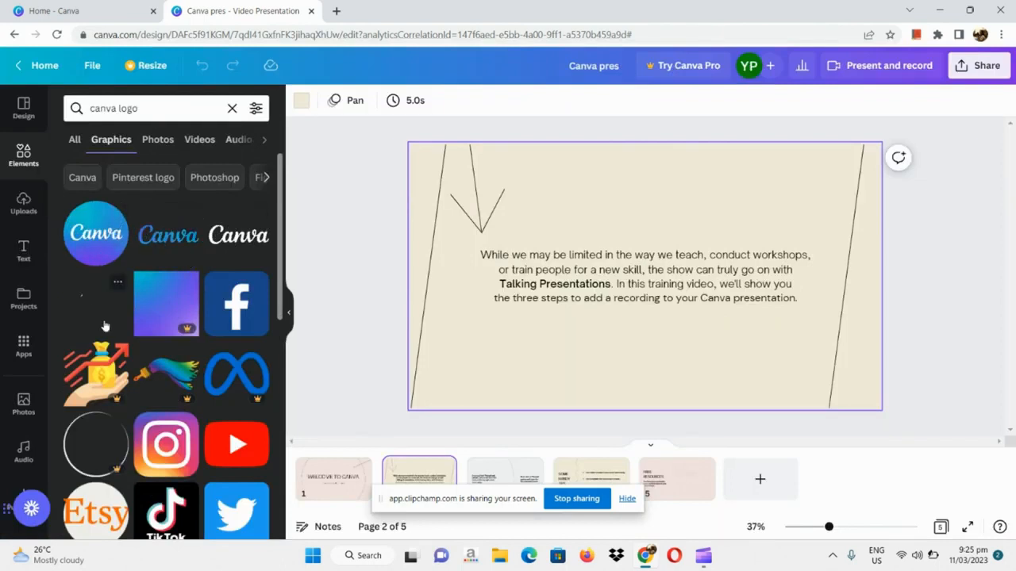
Step: Add the round Canva logo to page 2, shrink it into the lower-left area below the text, and go to page 3
scroll(105, 325, down, 5)
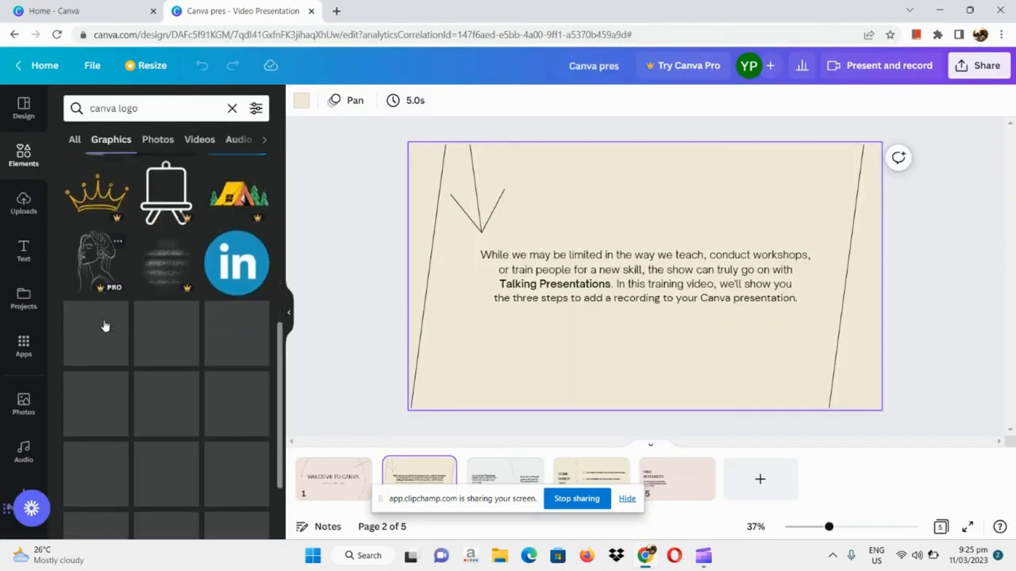
scroll(105, 325, down, 1)
scroll(56, 423, up, 4)
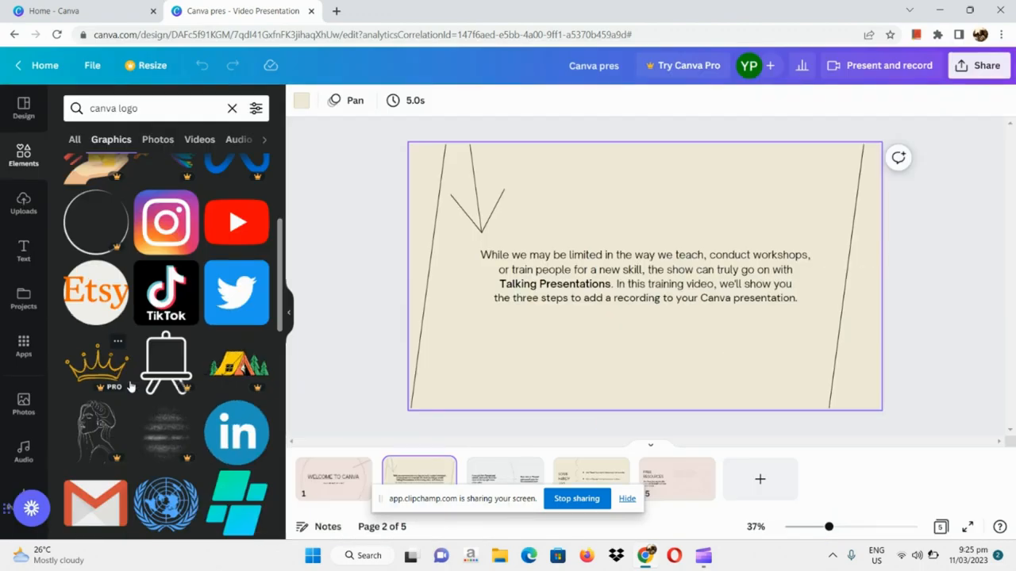
scroll(131, 386, down, 5)
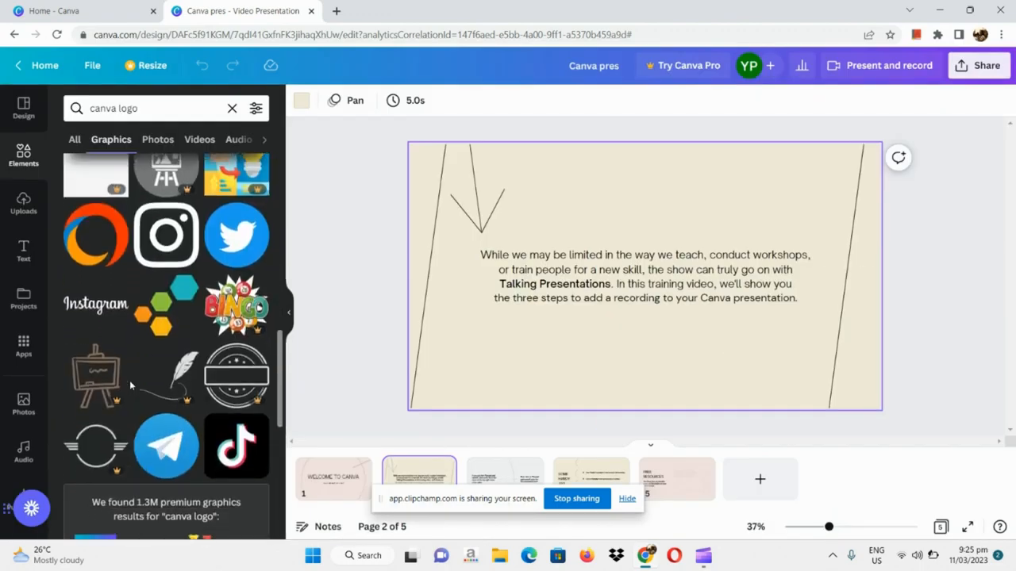
scroll(131, 387, up, 5)
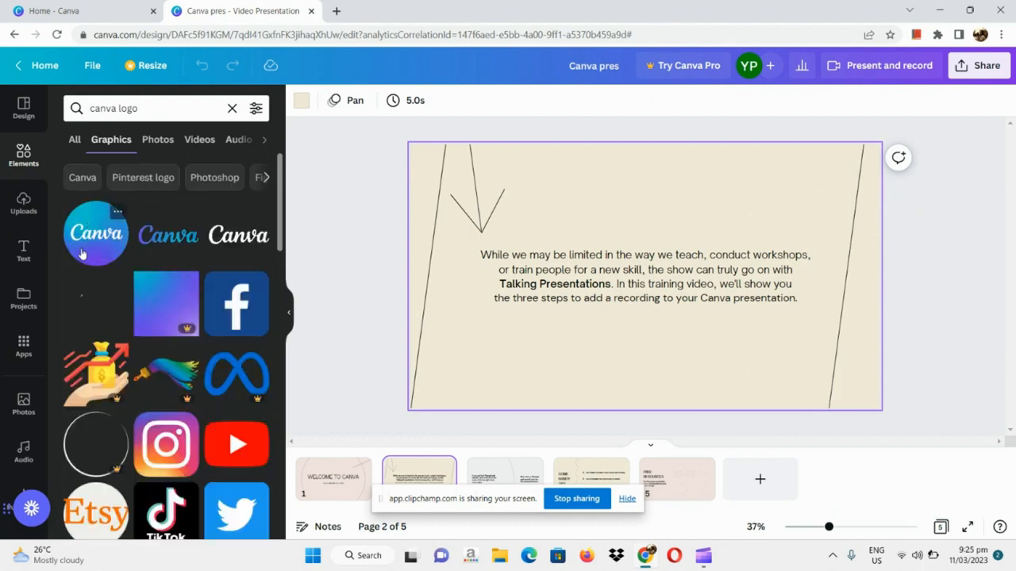
click(84, 253)
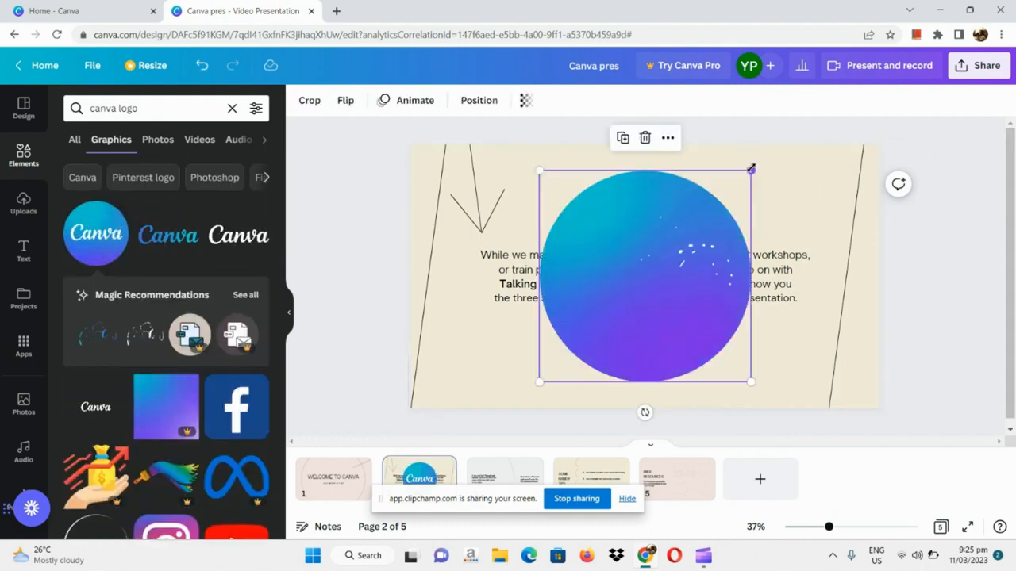
drag(668, 280, 498, 352)
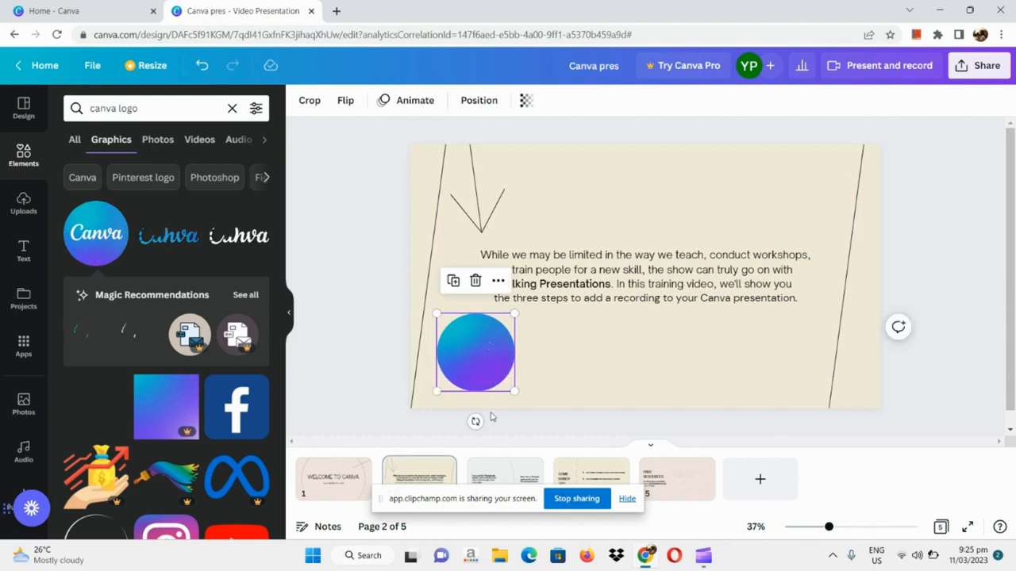
click(505, 474)
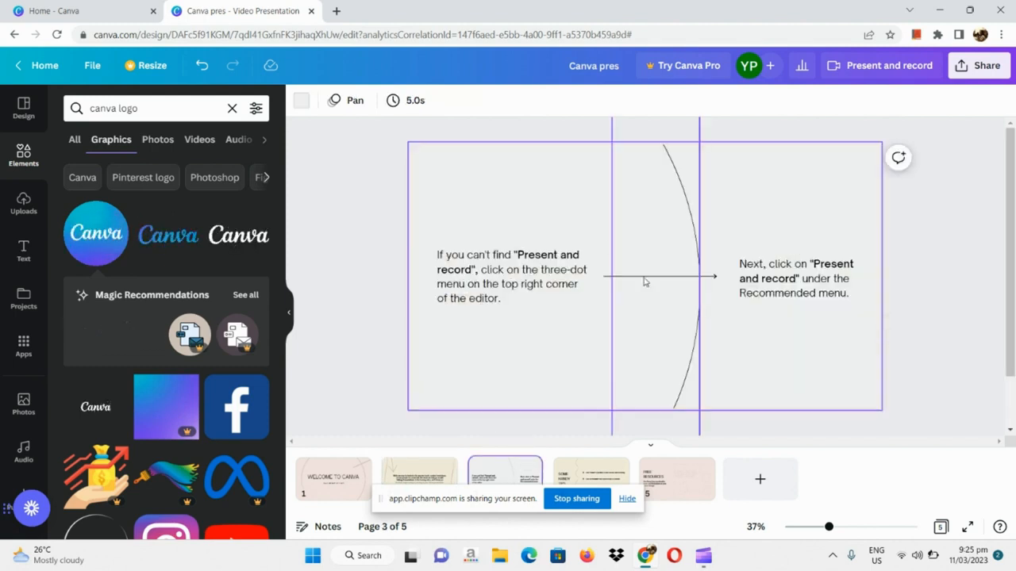
click(234, 242)
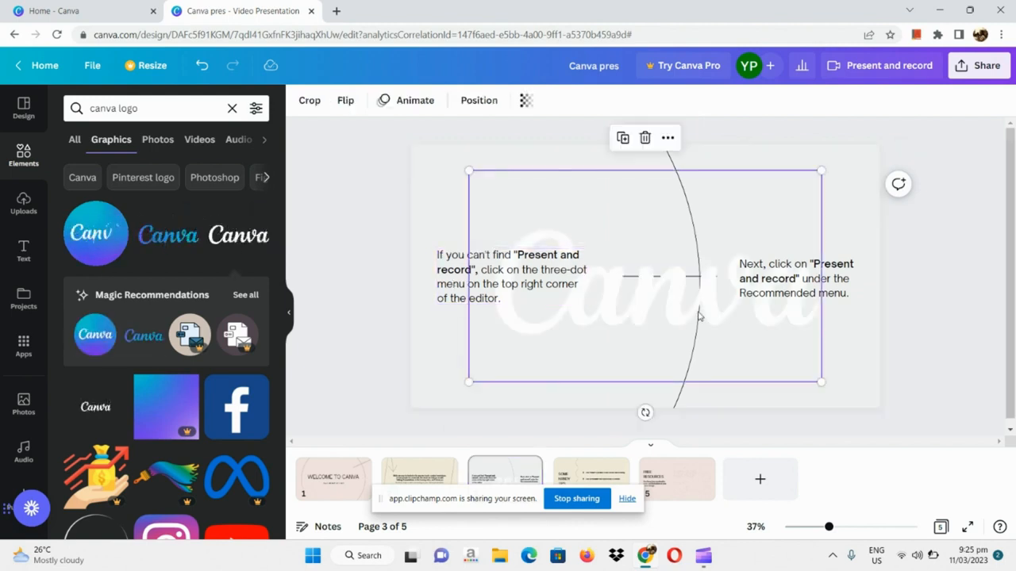
right_click(621, 319)
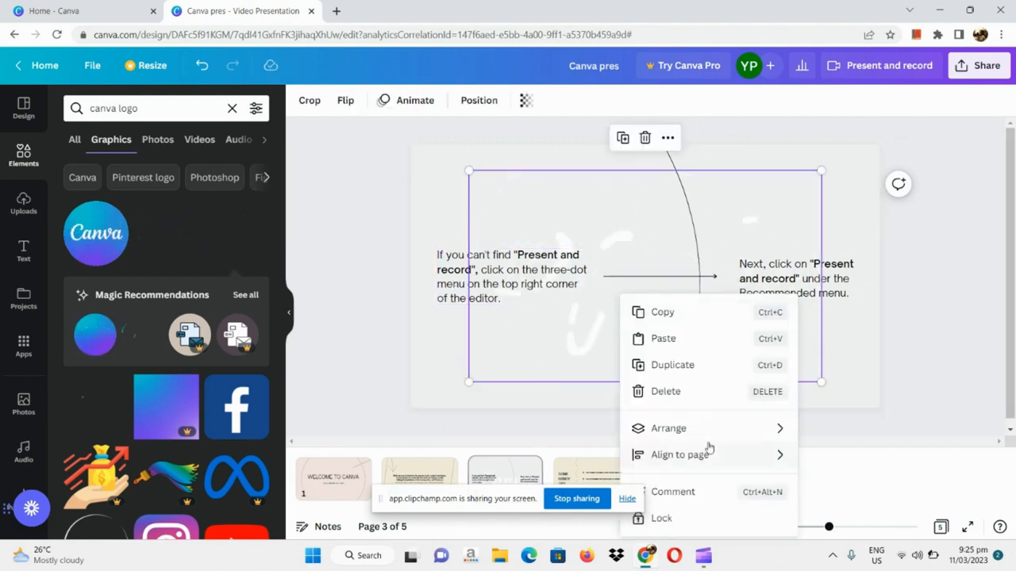
mouse_move(709, 449)
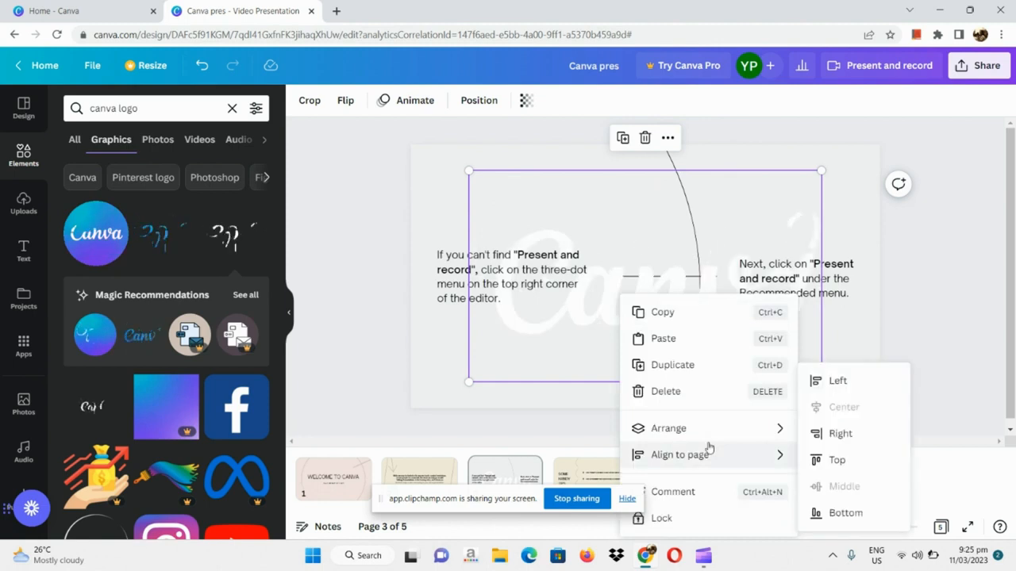
click(646, 143)
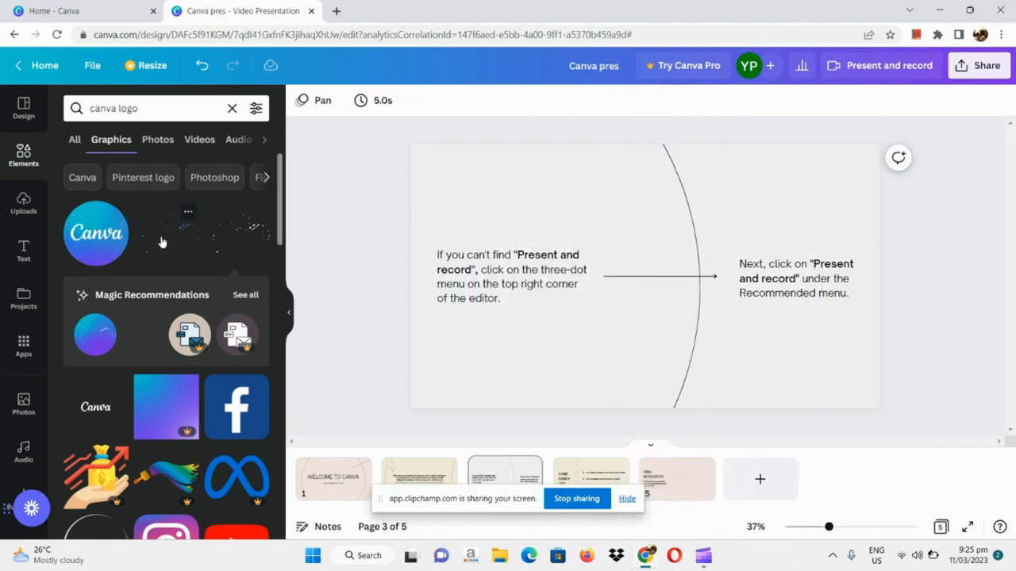
Step: Add the blue Canva wordmark graphic to page 3 and move it up to the page's top edge
click(162, 242)
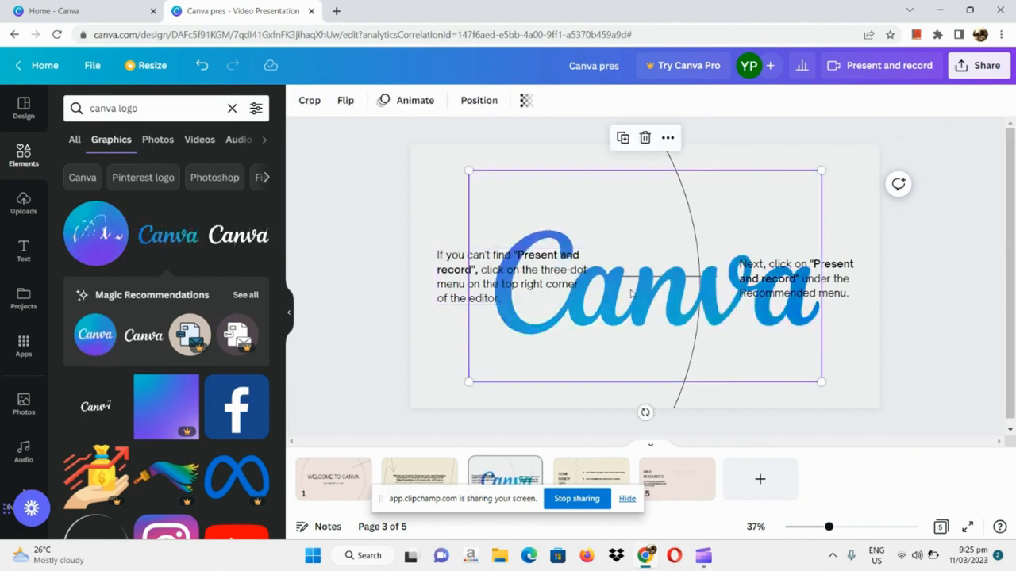
mouse_move(644, 297)
mouse_down()
mouse_move(613, 277)
mouse_move(650, 278)
mouse_up()
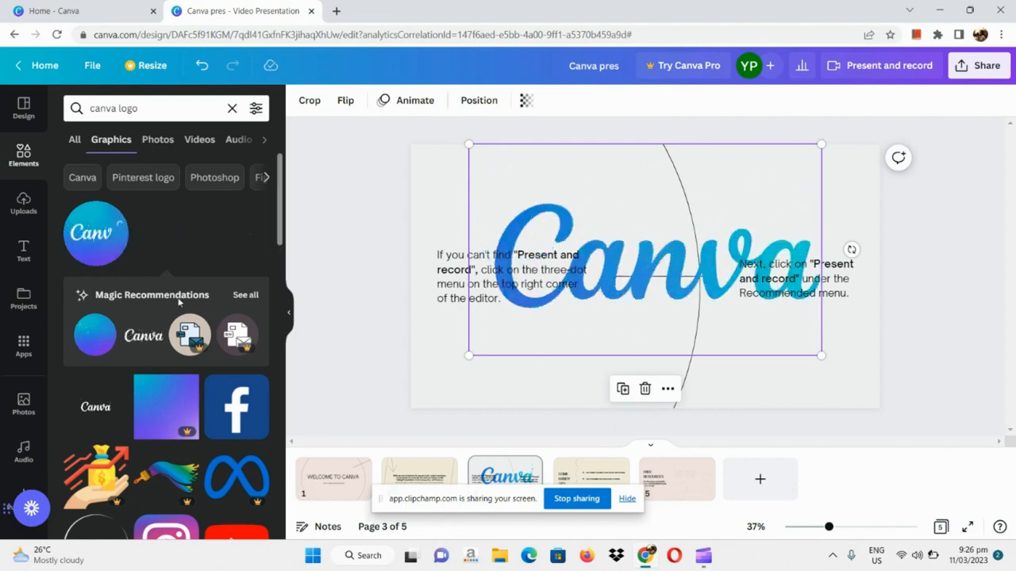
Step: Clear the elements search text and return to page 1 of the presentation
scroll(2, 147, up, 5)
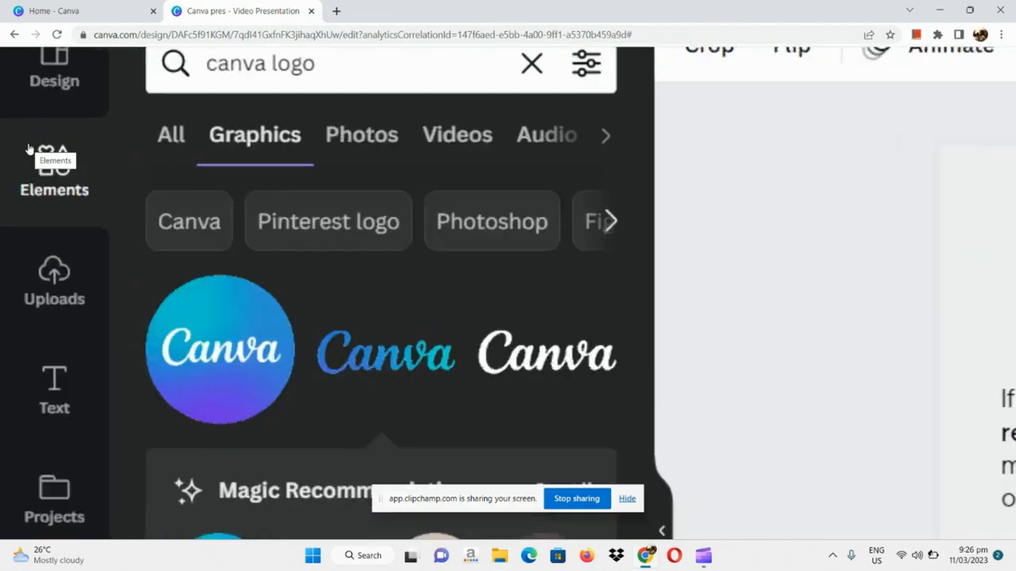
scroll(13, 192, down, 6)
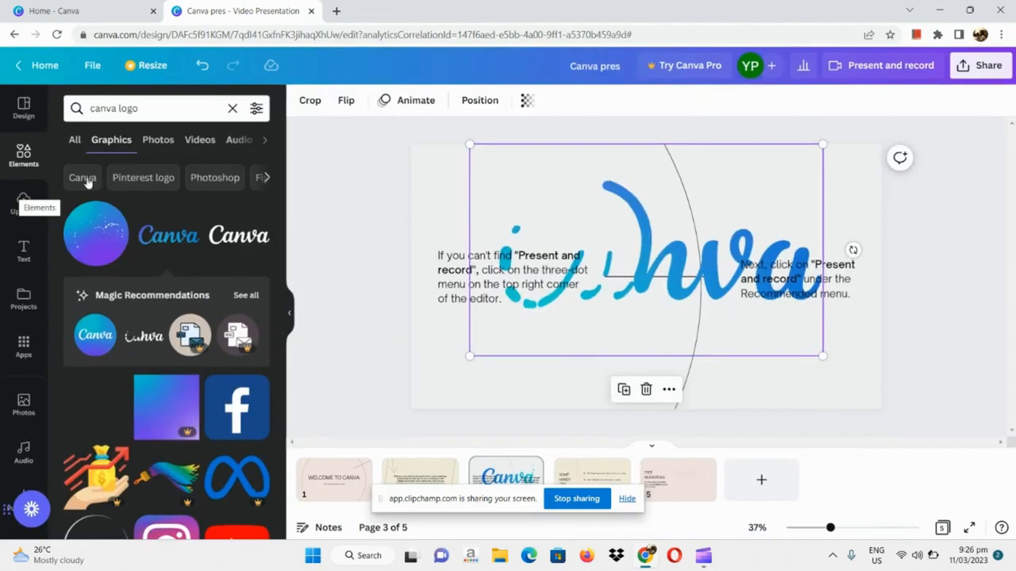
click(124, 98)
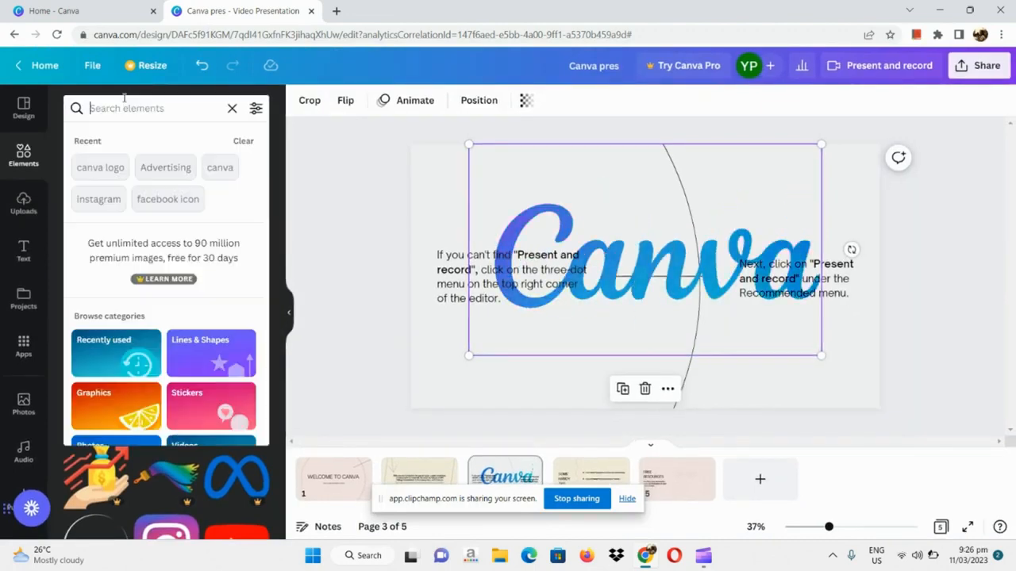
key(BackSpace)
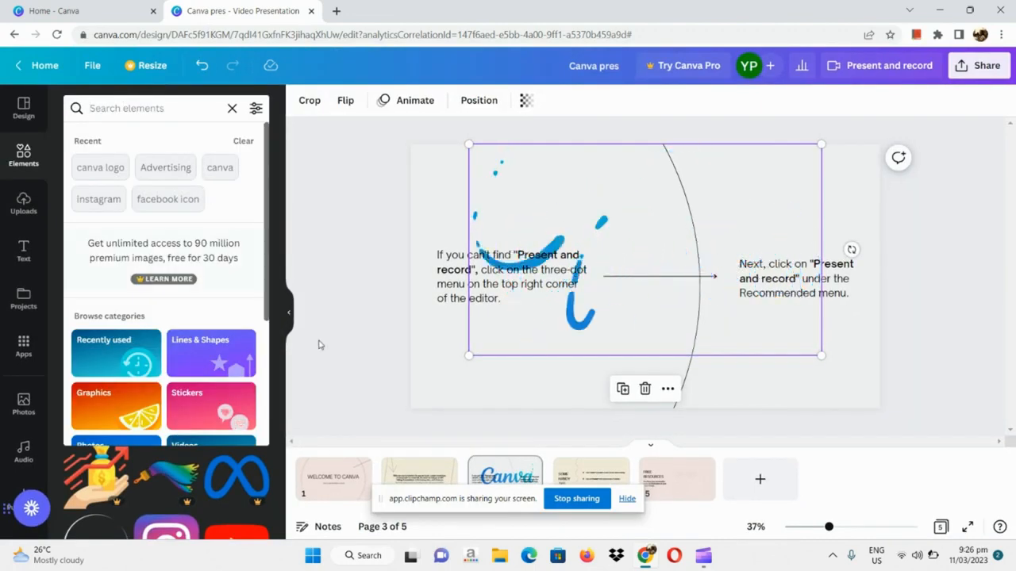
click(333, 486)
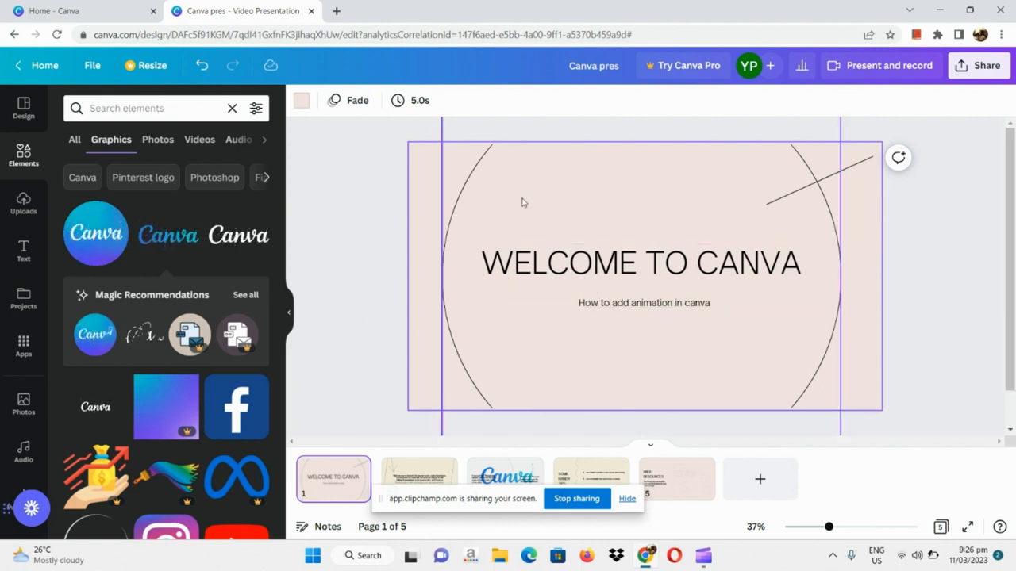
scroll(623, 225, down, 1)
scroll(548, 338, up, 1)
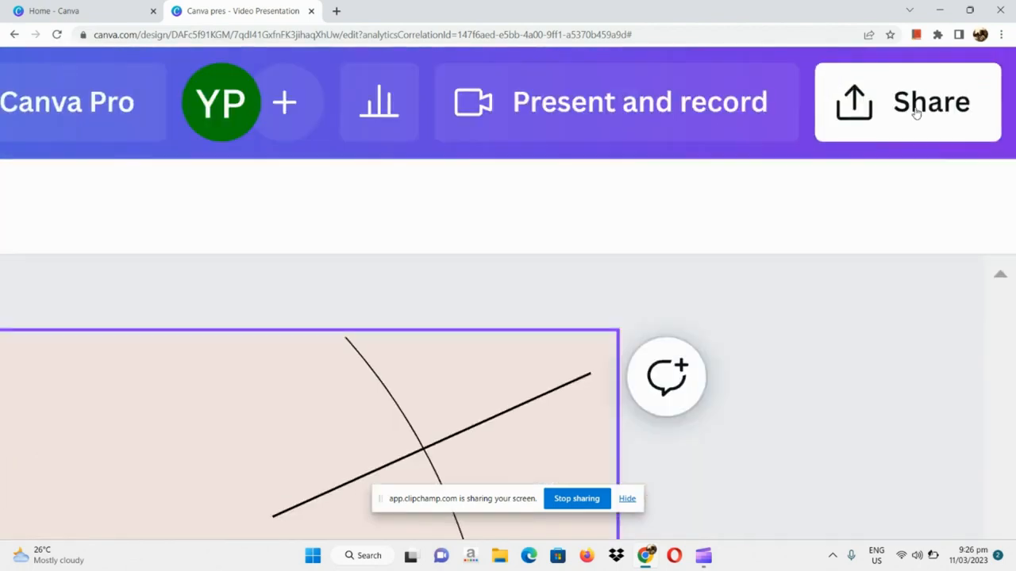
Step: Open the full list of sharing options for the presentation and choose to save it as Microsoft PowerPoint
click(916, 111)
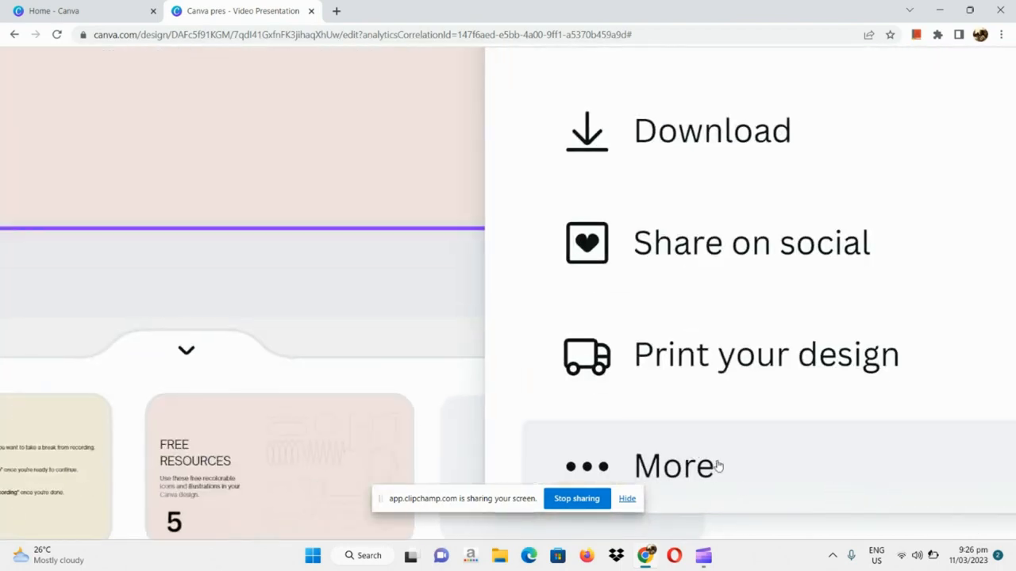
click(716, 466)
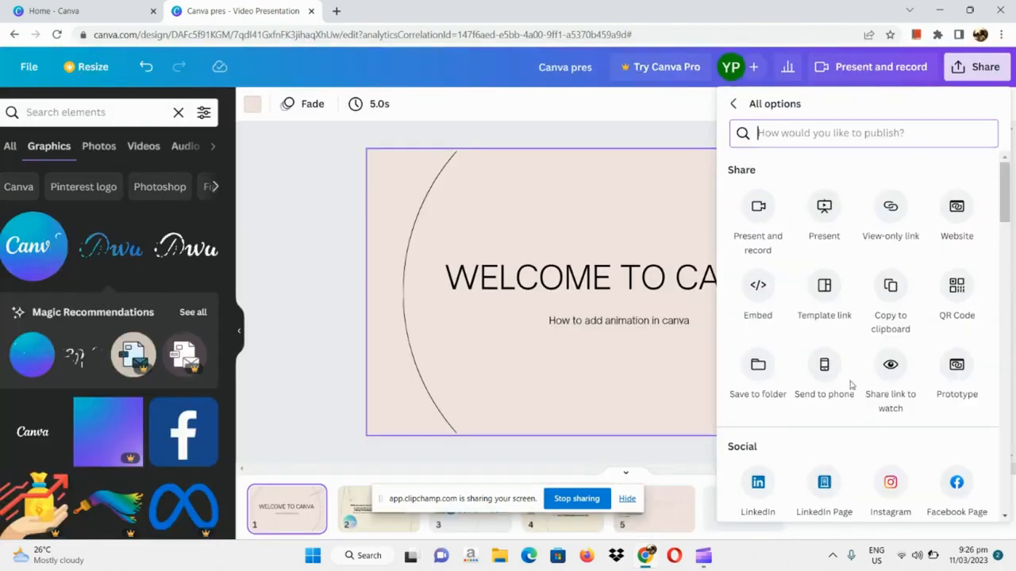
scroll(855, 405, down, 5)
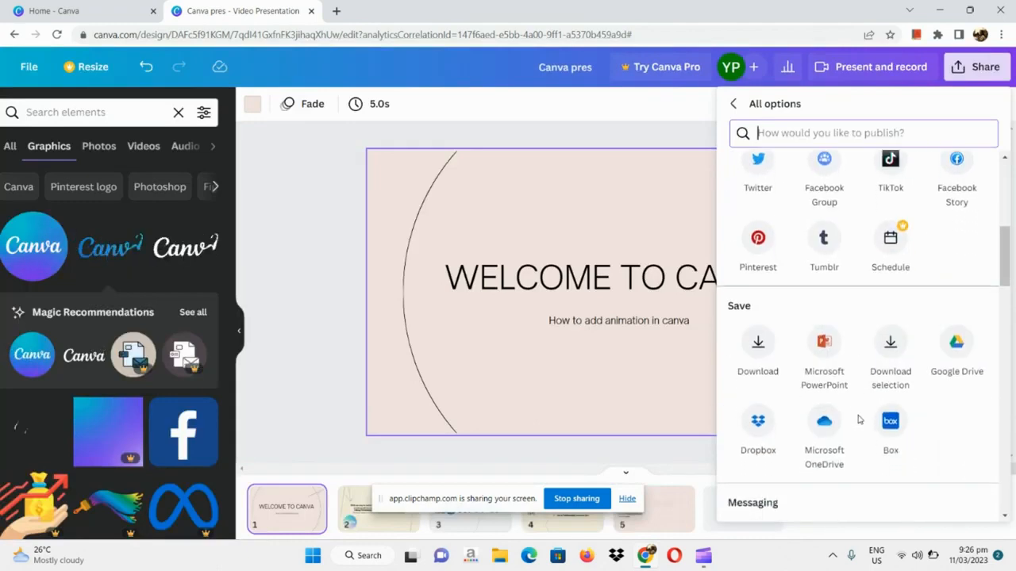
scroll(858, 419, down, 1)
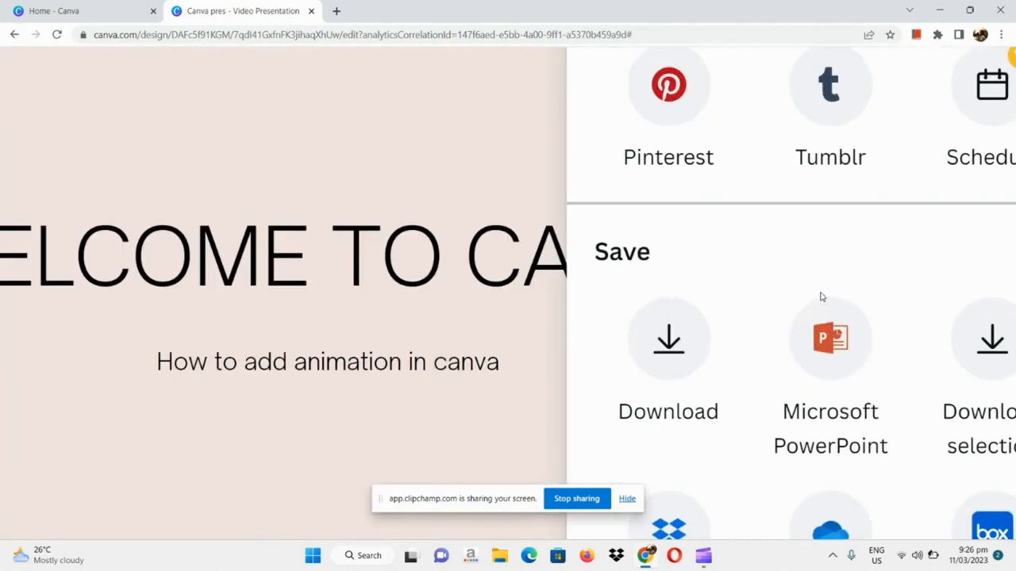
scroll(782, 406, right, 3)
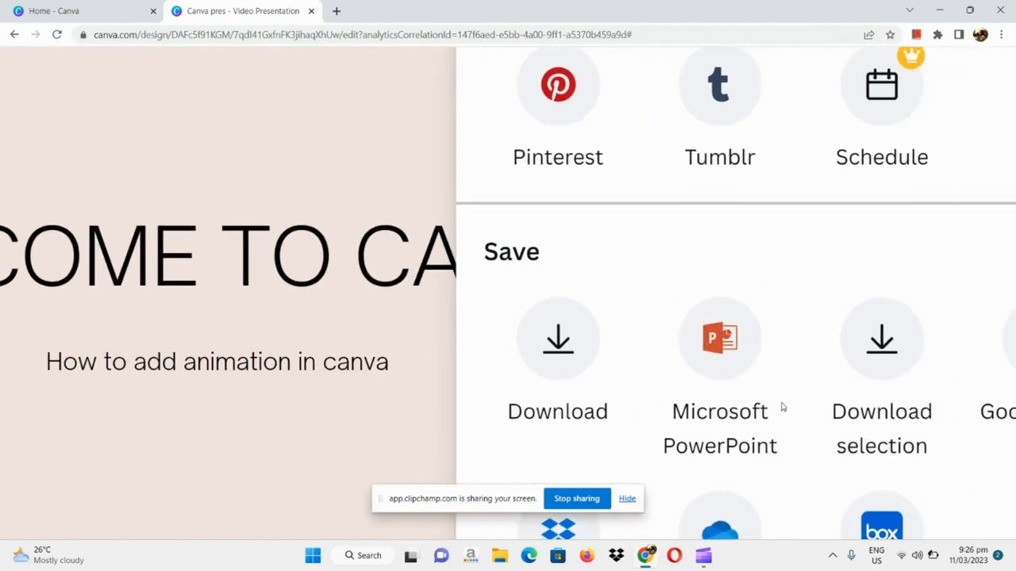
click(710, 379)
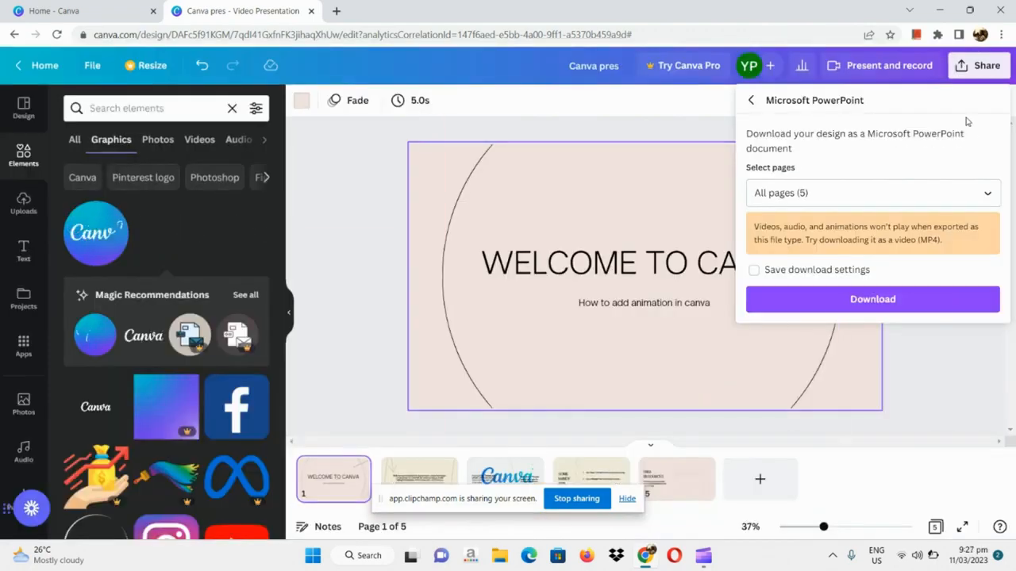
Step: Exclude pages 2 and 3 from the PowerPoint export and download pages 1 and 4–5
click(913, 190)
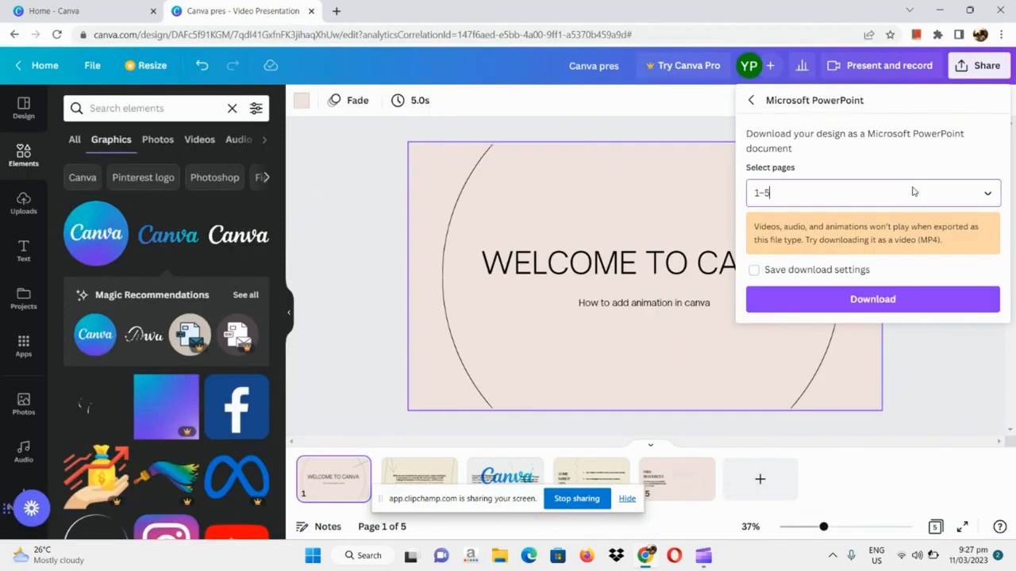
scroll(870, 324, down, 2)
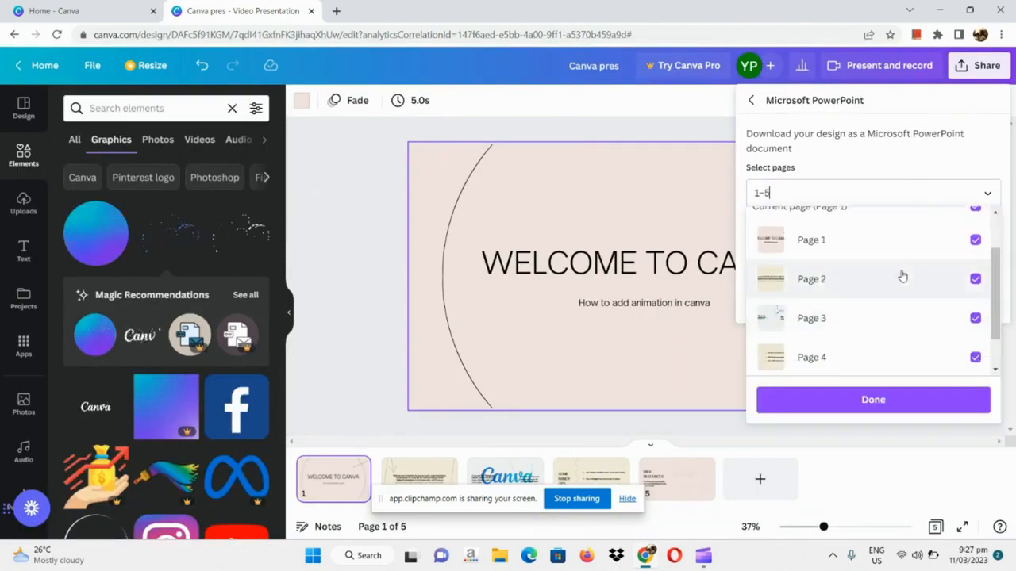
click(900, 276)
click(876, 329)
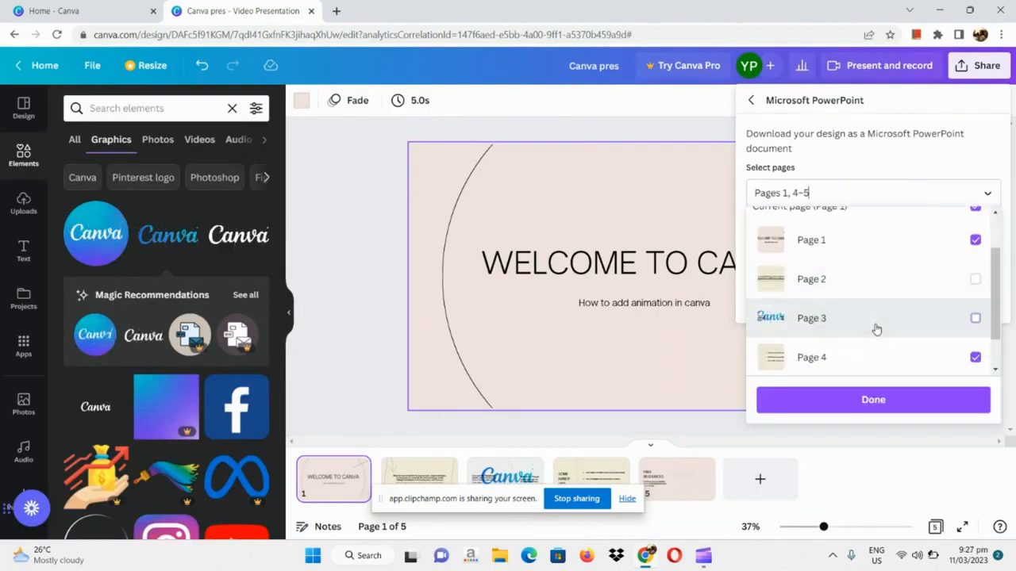
click(870, 399)
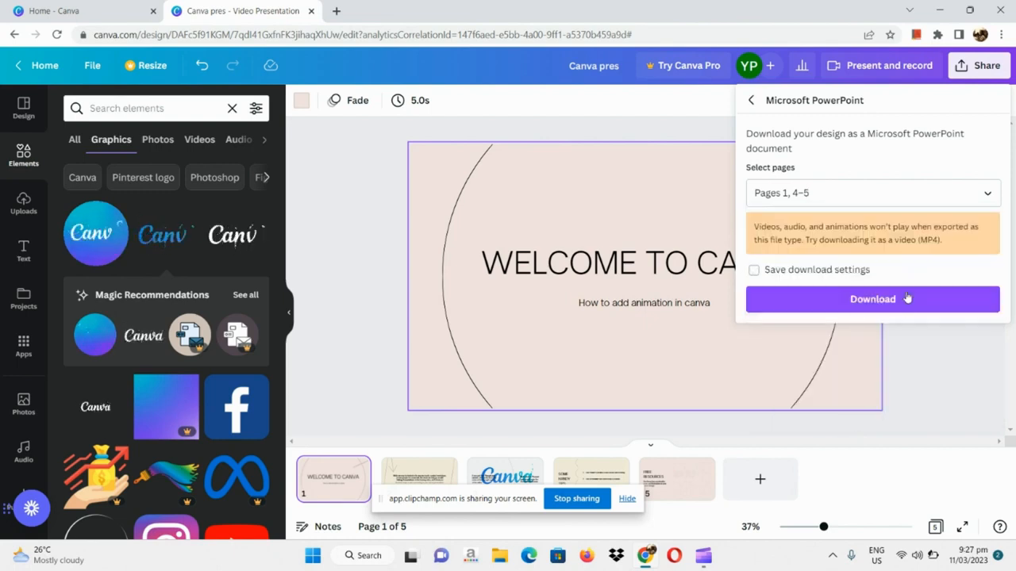
click(913, 300)
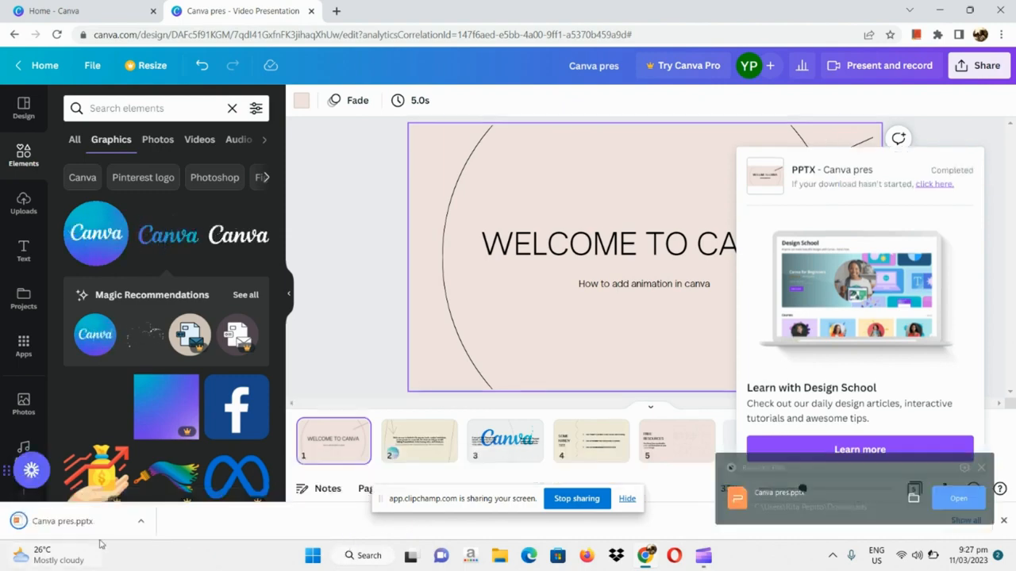
Step: Open the downloaded Canva pres.pptx in WPS Office and insert two blank slides after the first slide
click(101, 524)
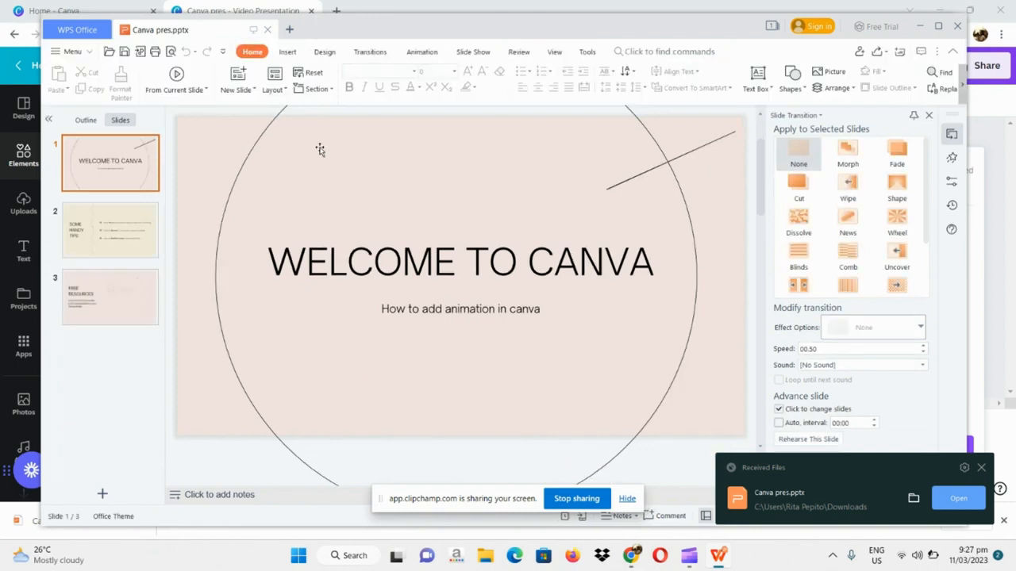
click(239, 74)
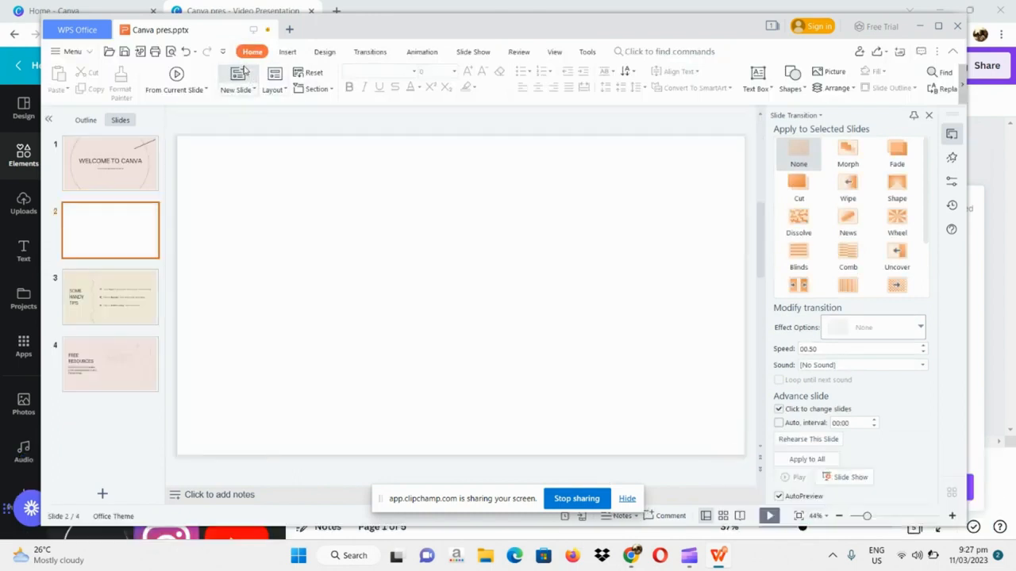
click(245, 71)
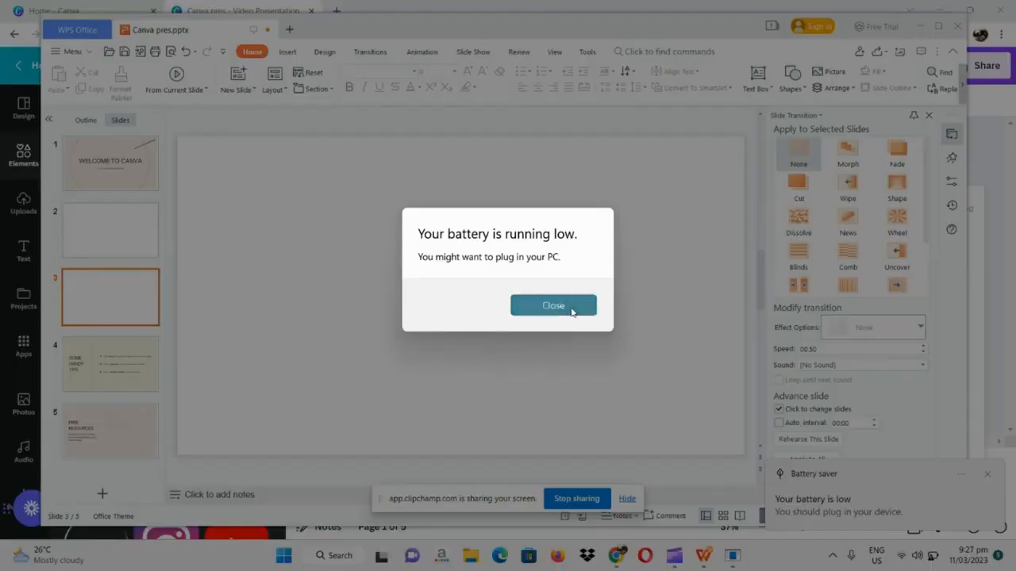
click(571, 312)
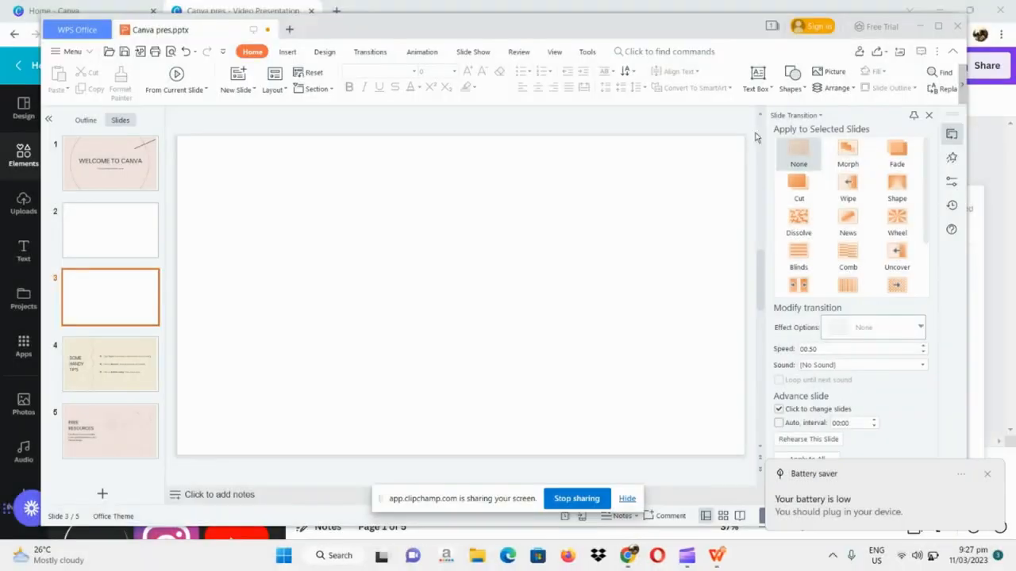
Step: Return to the design in Canva and set its download file type to GIF
click(918, 27)
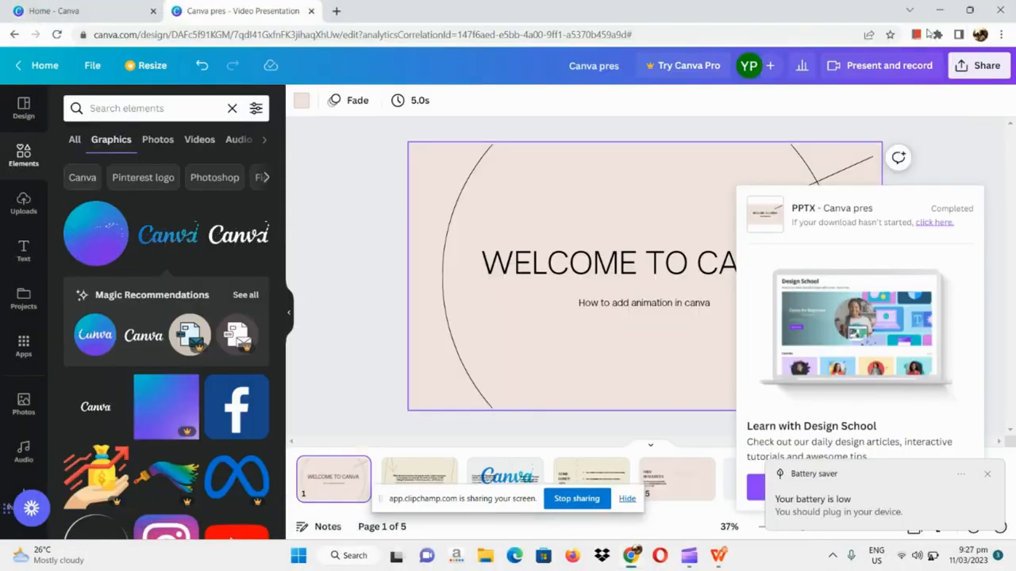
click(972, 67)
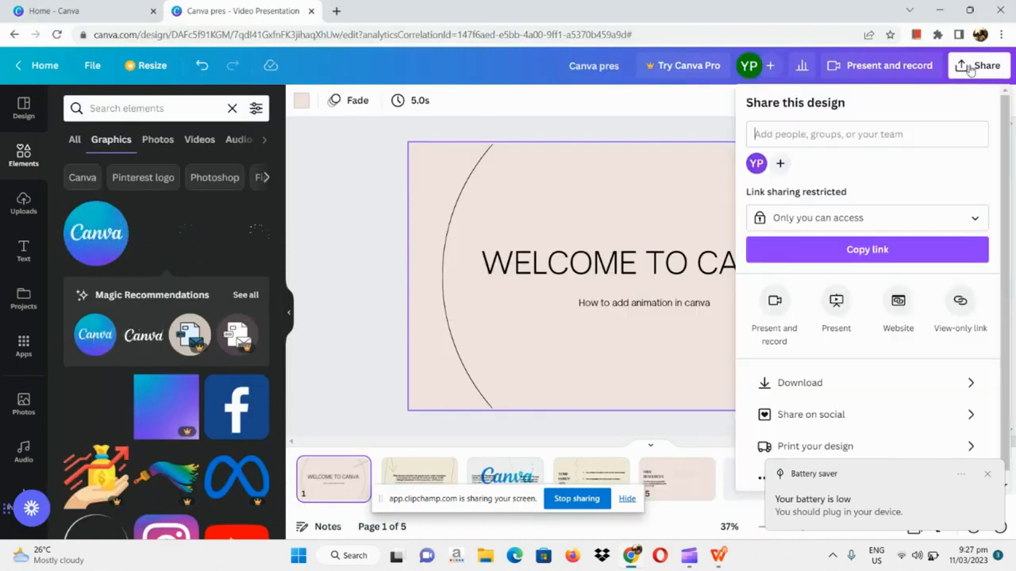
scroll(836, 301, down, 1)
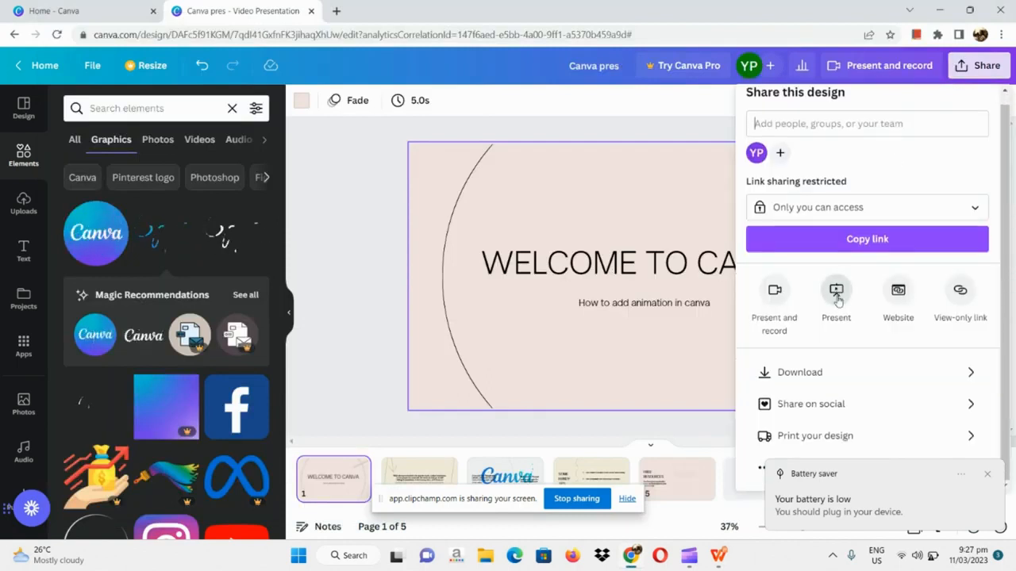
click(819, 370)
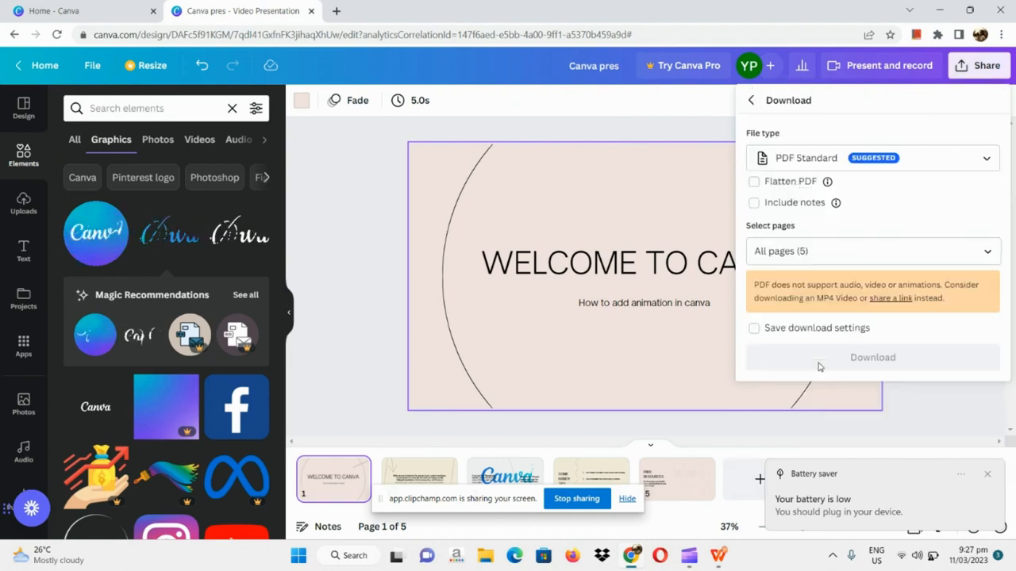
click(891, 153)
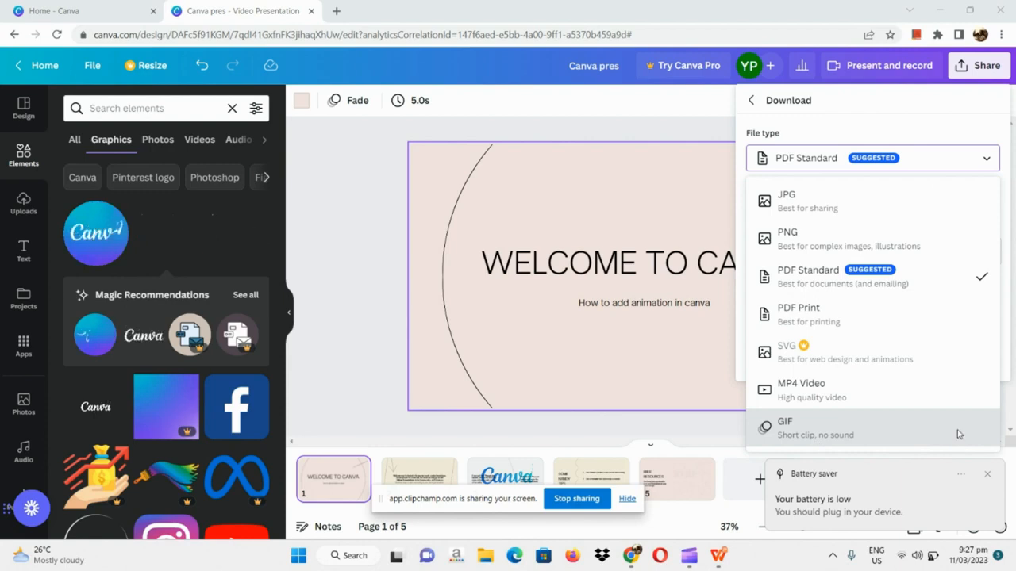
click(988, 475)
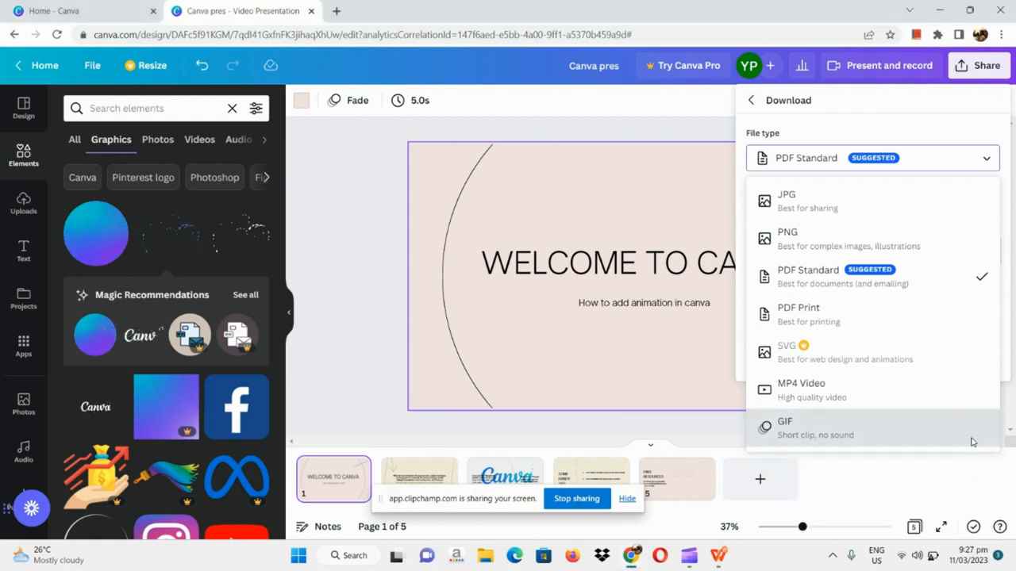
click(972, 442)
Step: Limit the GIF export to pages 2–3 and download it
click(872, 270)
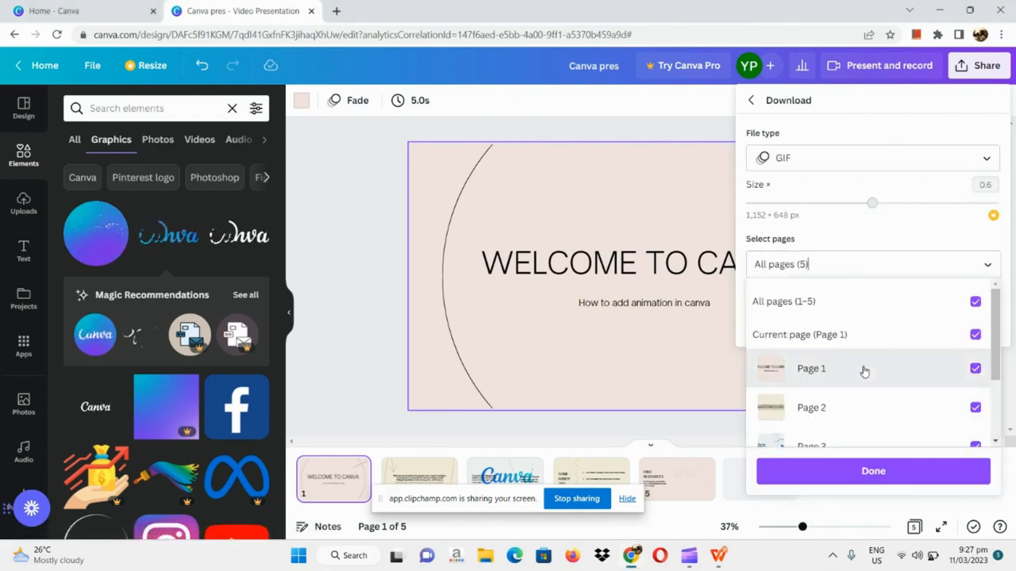
click(864, 370)
scroll(863, 381, down, 2)
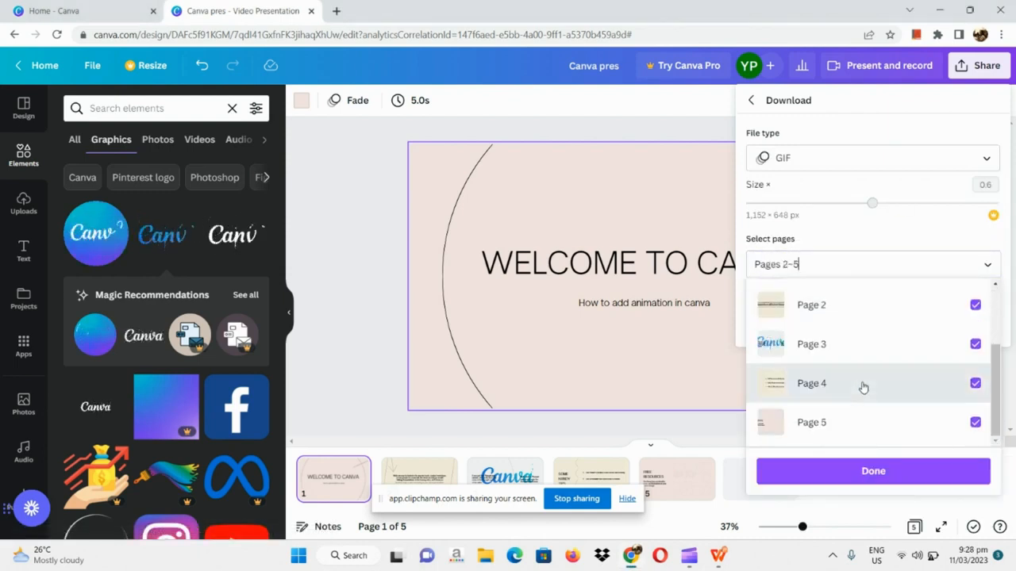
click(863, 387)
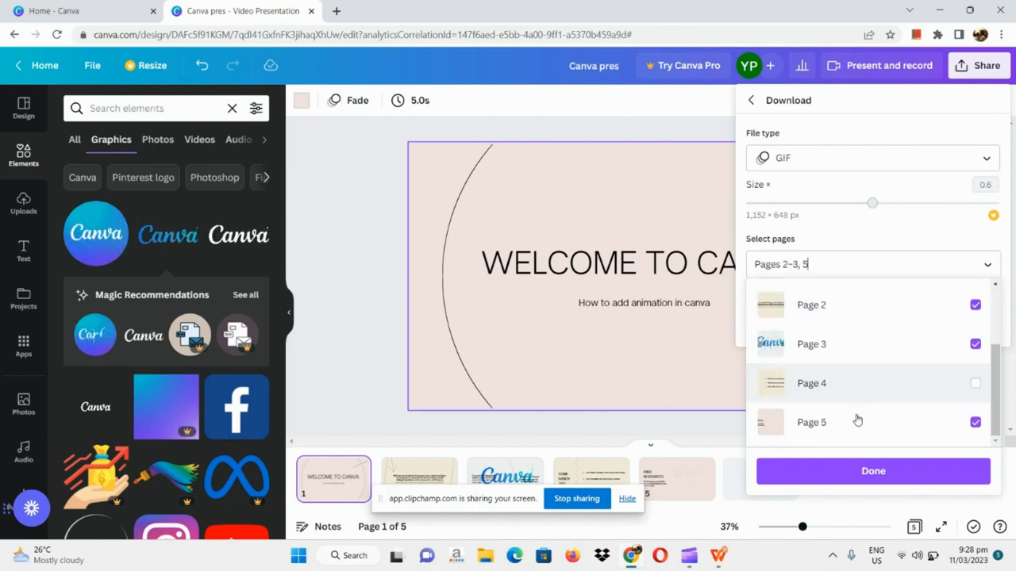
click(851, 467)
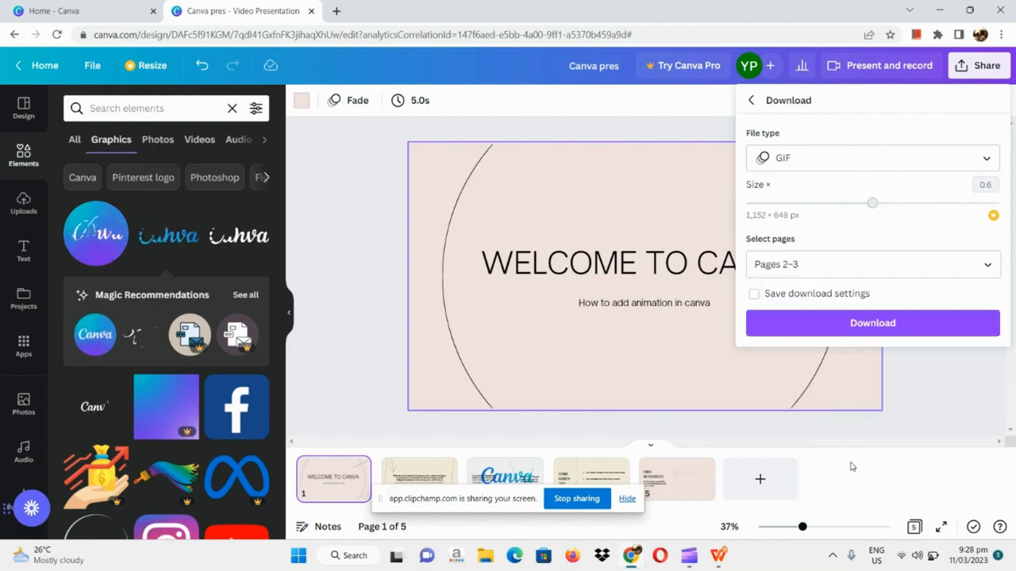
click(920, 322)
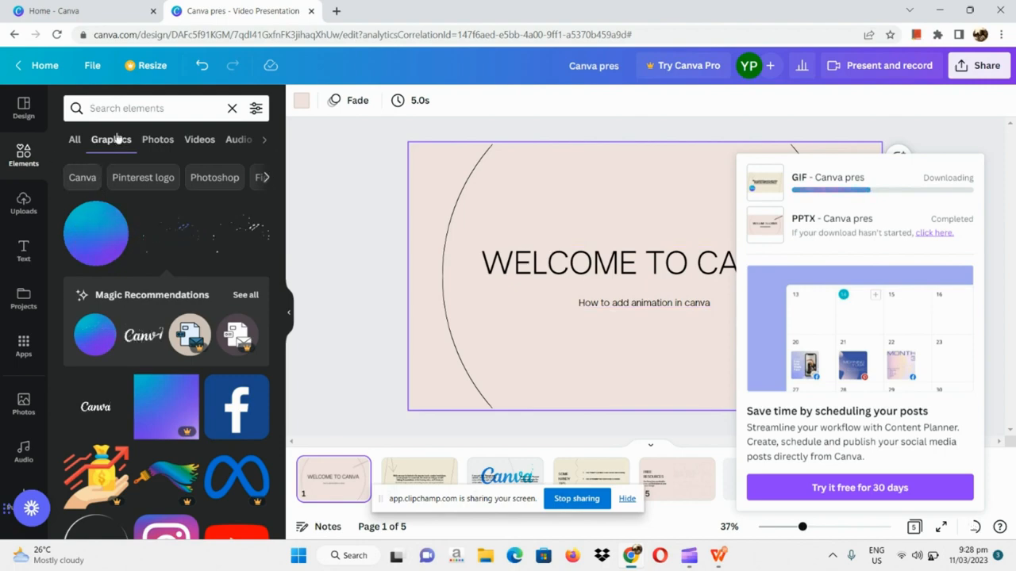
Step: Browse the Video Presentation templates in the Design section
scroll(115, 133, up, 5)
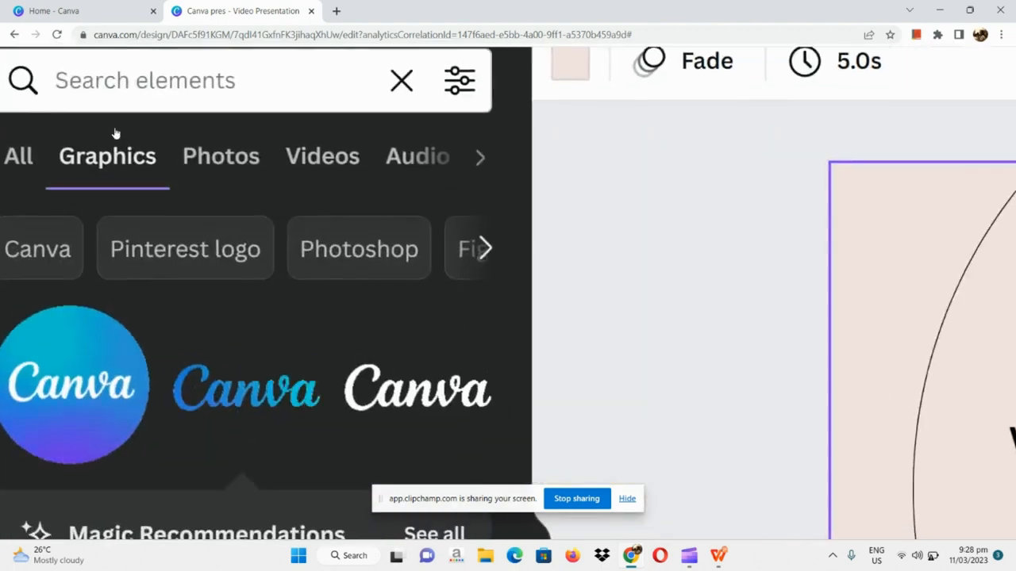
scroll(114, 132, left, 2)
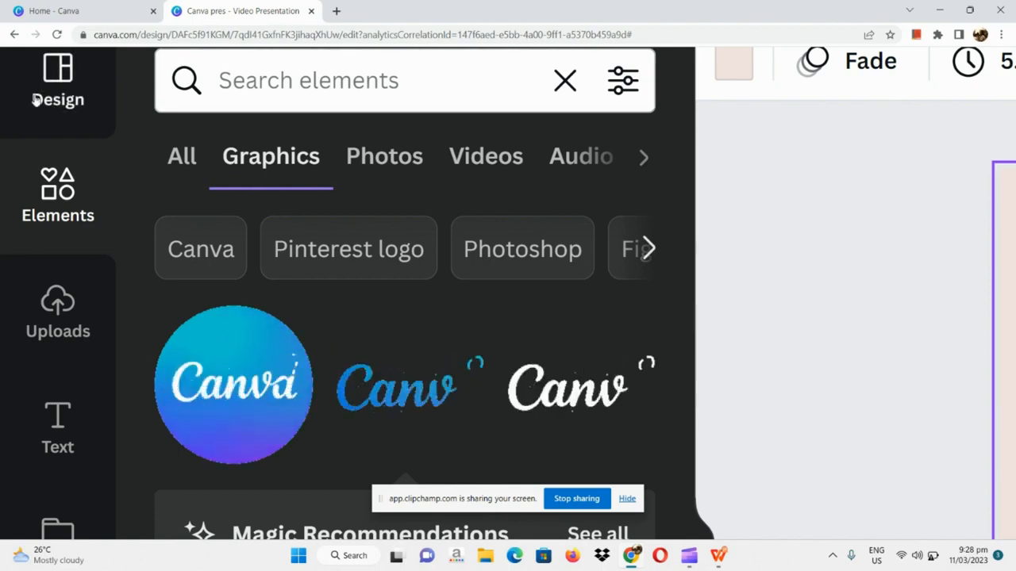
scroll(43, 96, right, 5)
scroll(43, 96, down, 5)
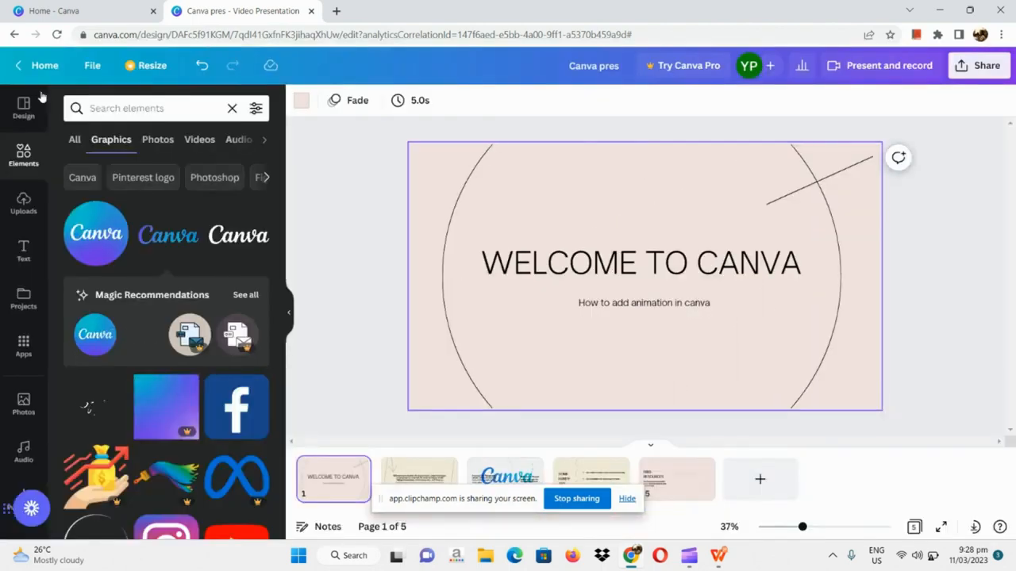
click(14, 107)
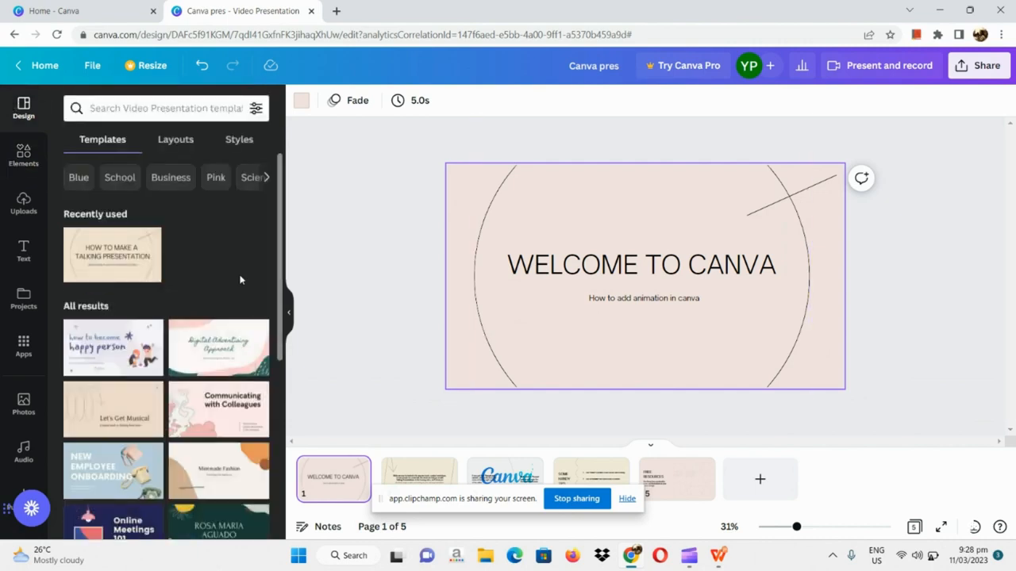
scroll(241, 279, down, 15)
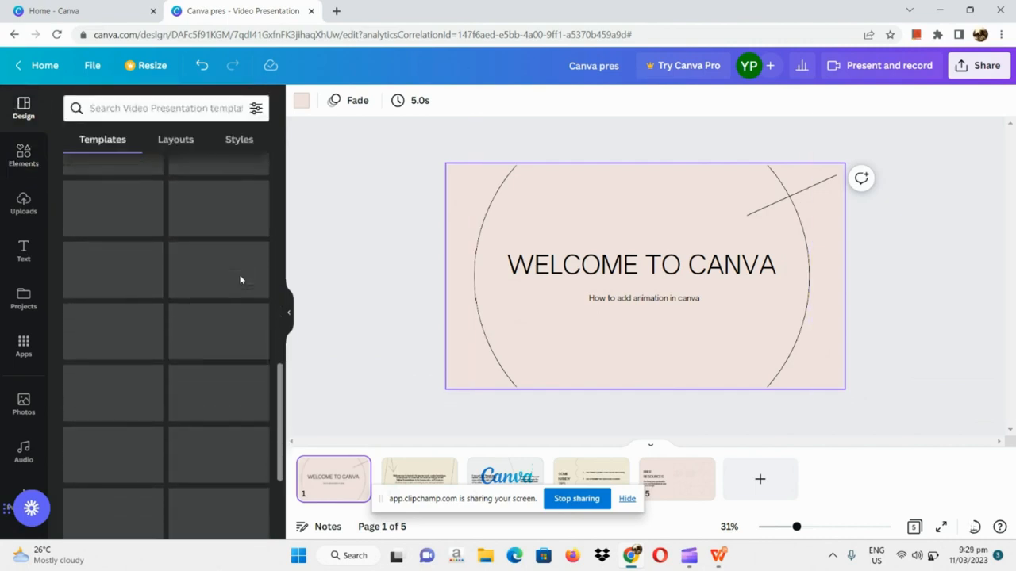
scroll(241, 279, down, 5)
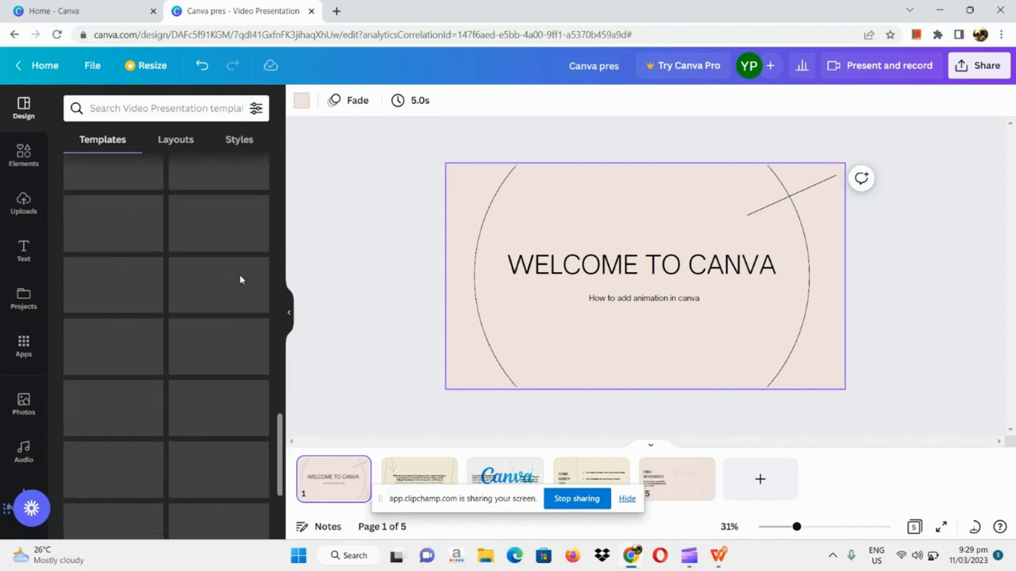
scroll(125, 435, down, 3)
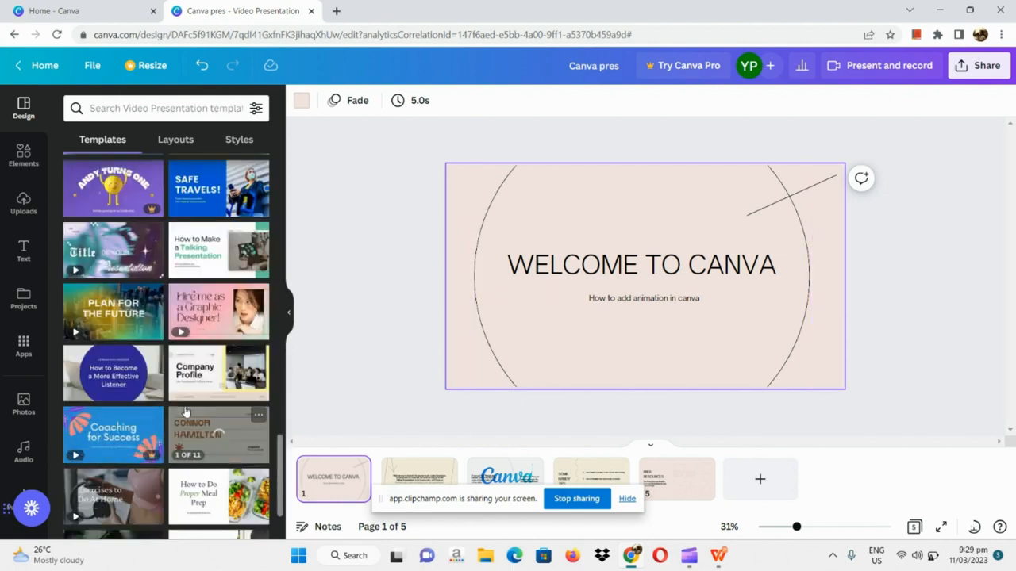
scroll(187, 410, down, 3)
scroll(186, 411, down, 5)
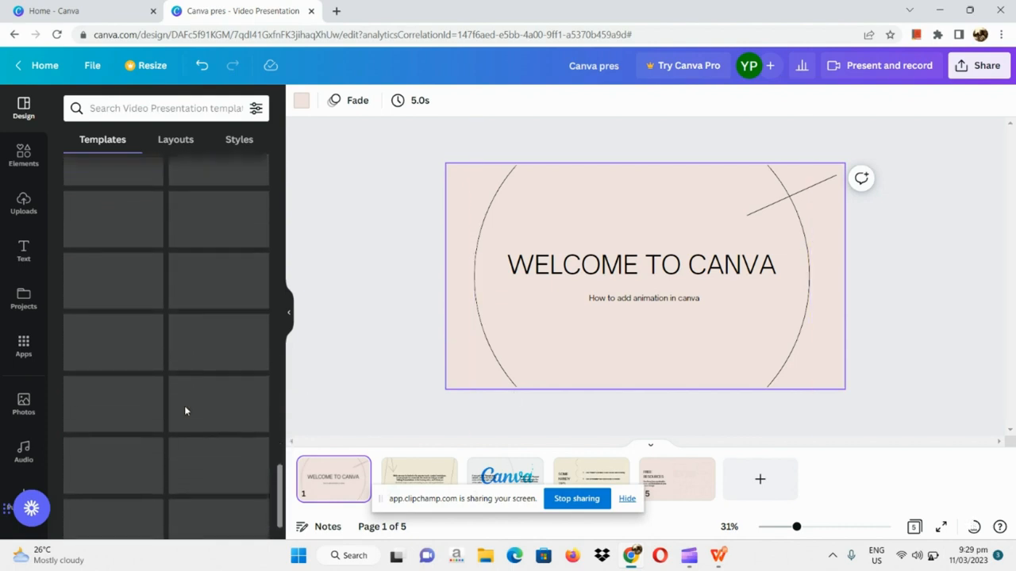
scroll(185, 410, down, 1)
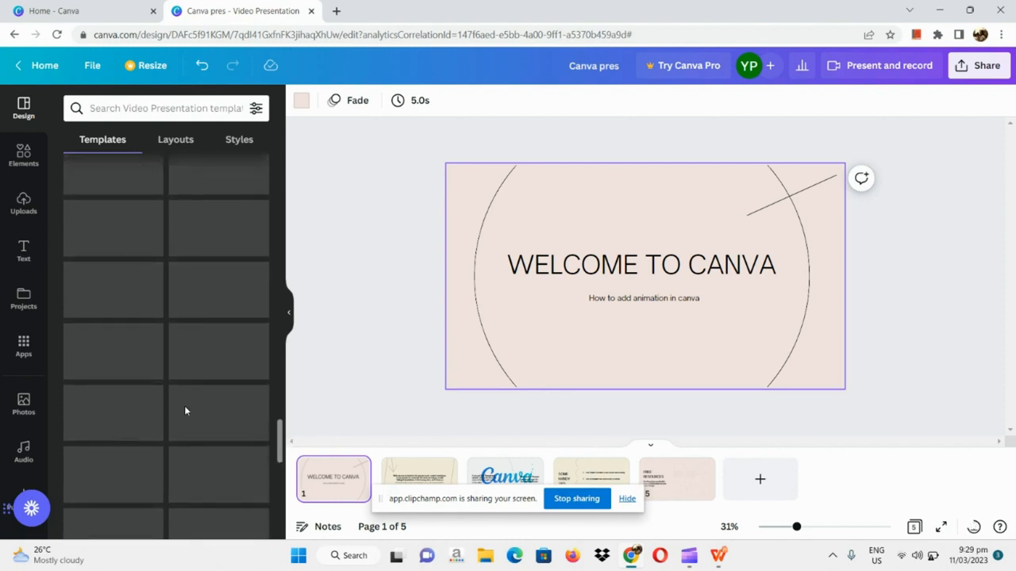
scroll(185, 411, up, 5)
scroll(185, 411, down, 10)
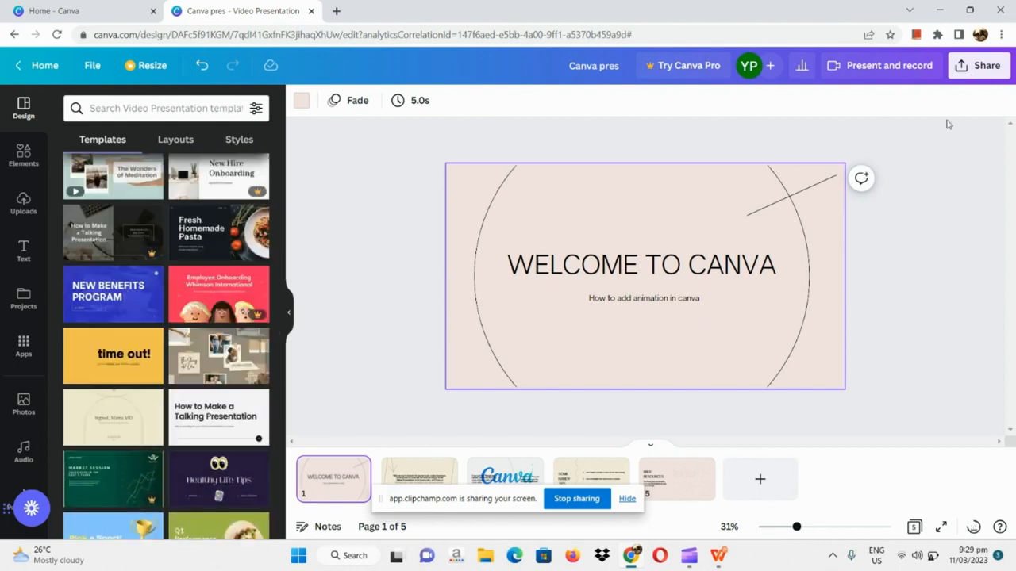
click(981, 66)
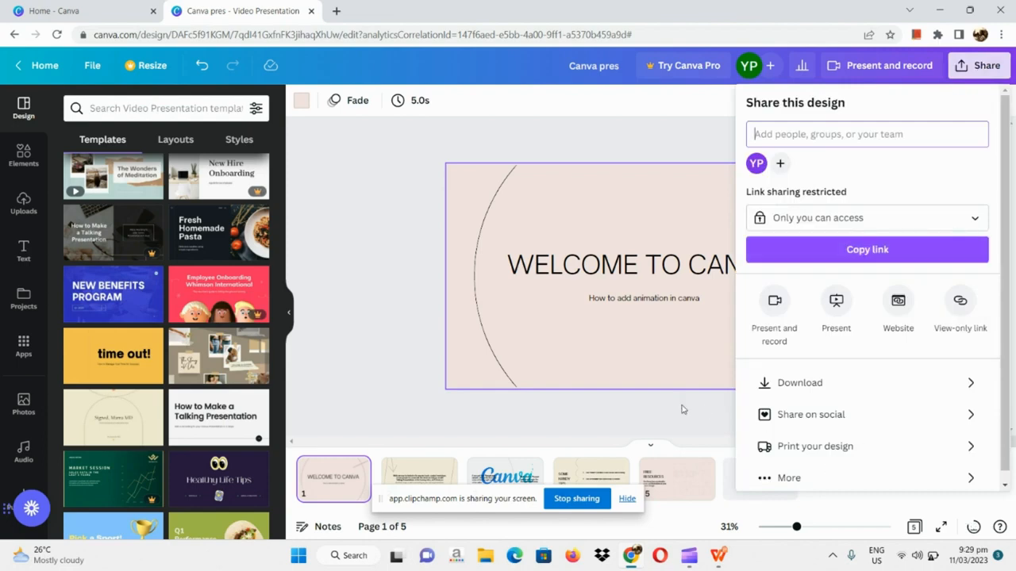
click(666, 427)
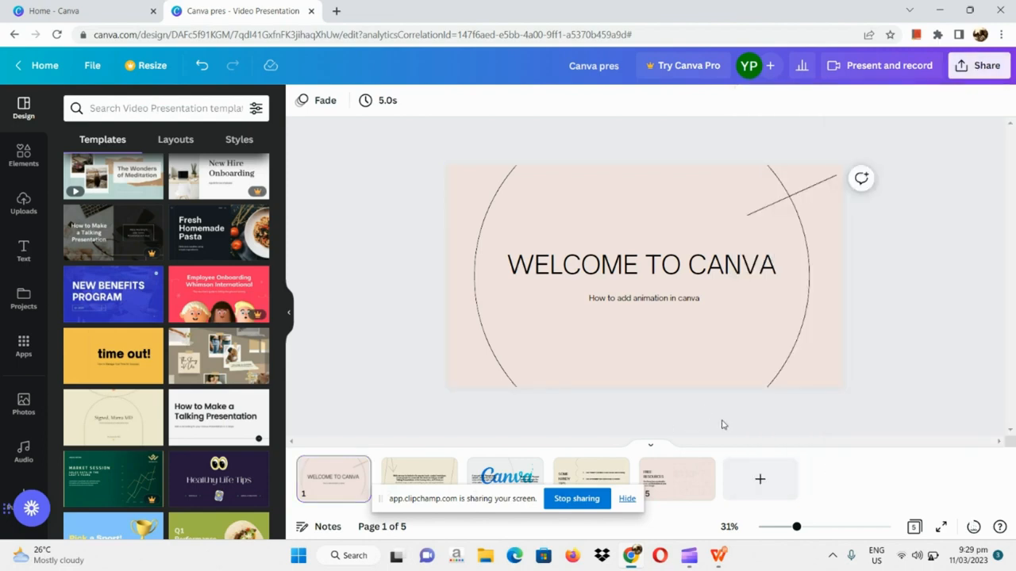
scroll(824, 418, down, 4)
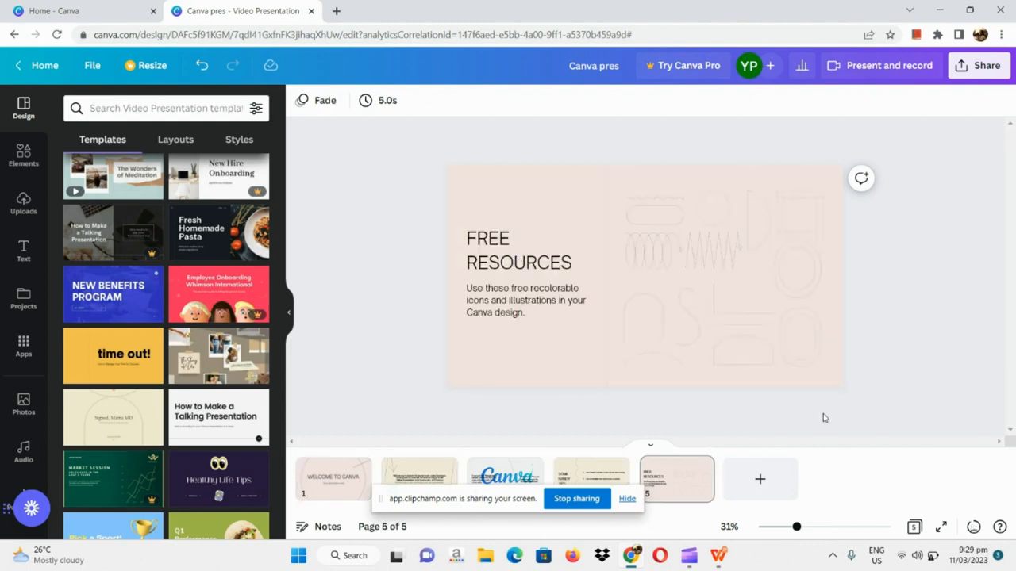
scroll(824, 417, up, 1)
scroll(824, 418, up, 1)
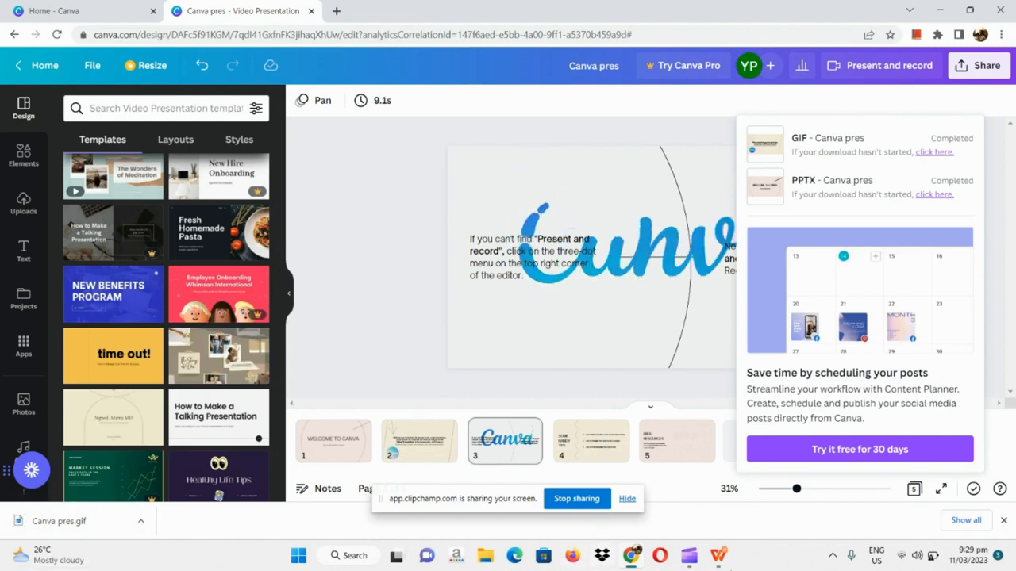
Step: Switch to Canva pres.pptx in WPS Office and insert the Canva pres GIF from the Downloads folder on blank slide 2
click(705, 563)
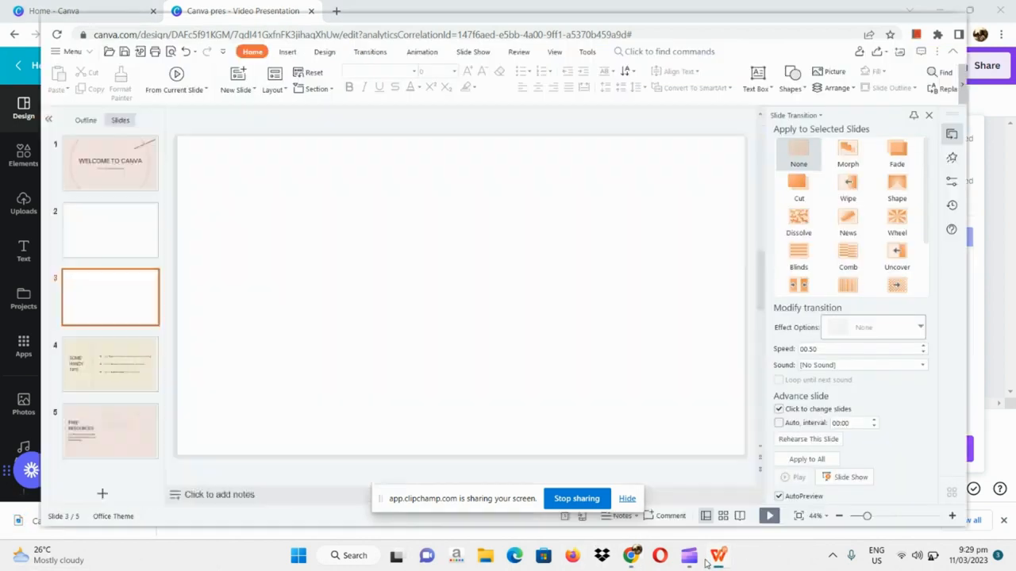
click(114, 227)
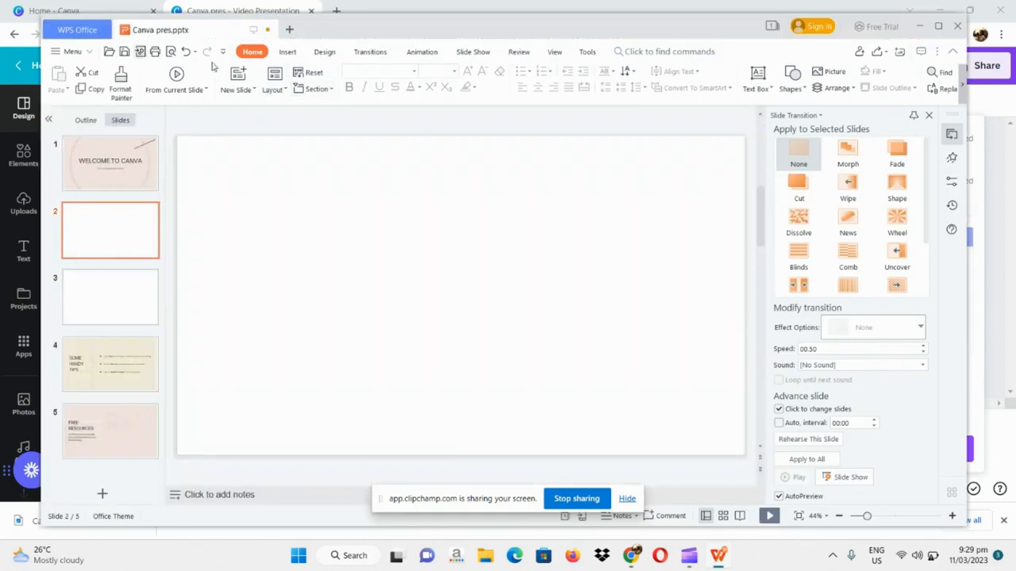
click(289, 54)
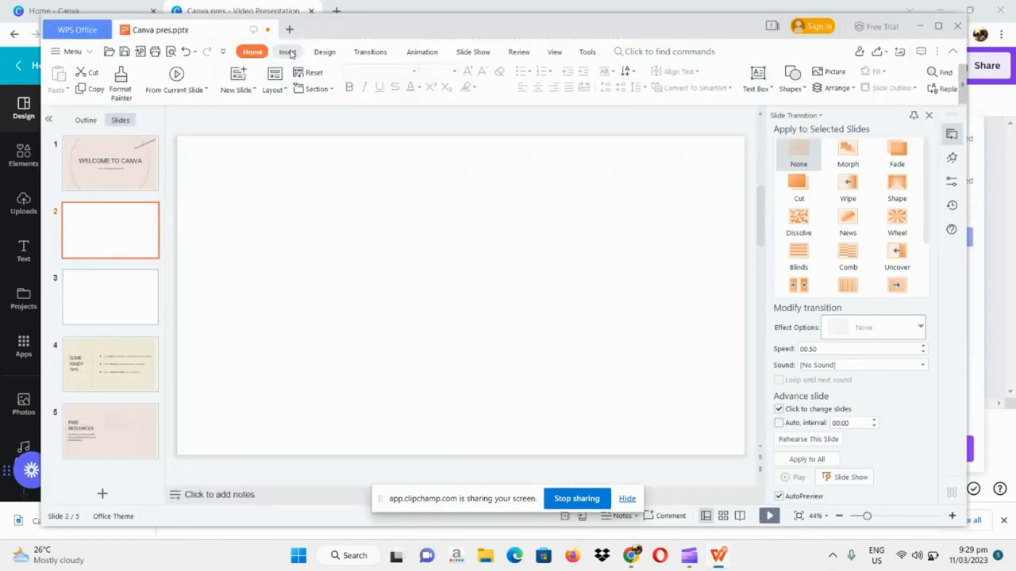
click(290, 53)
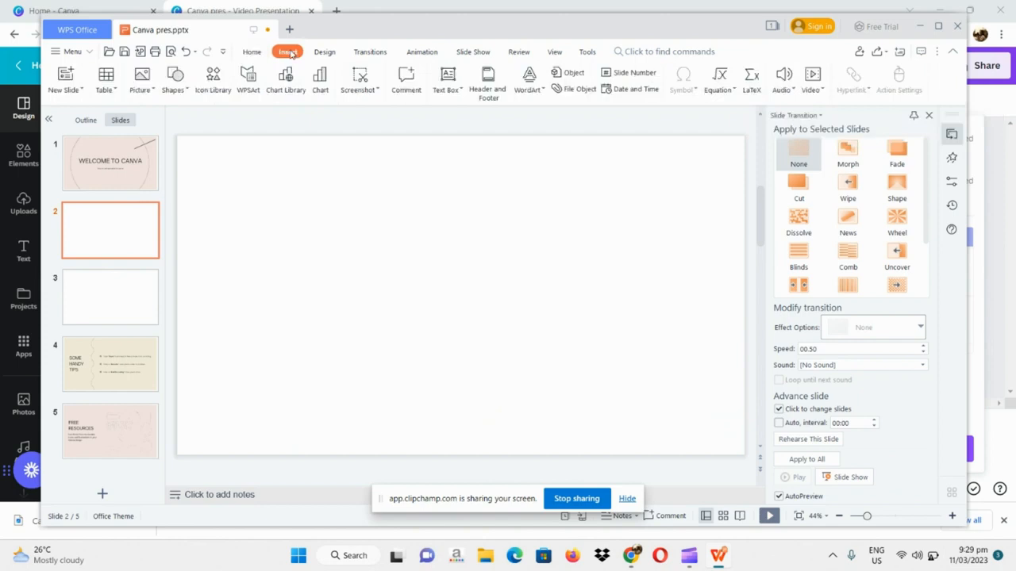
click(148, 80)
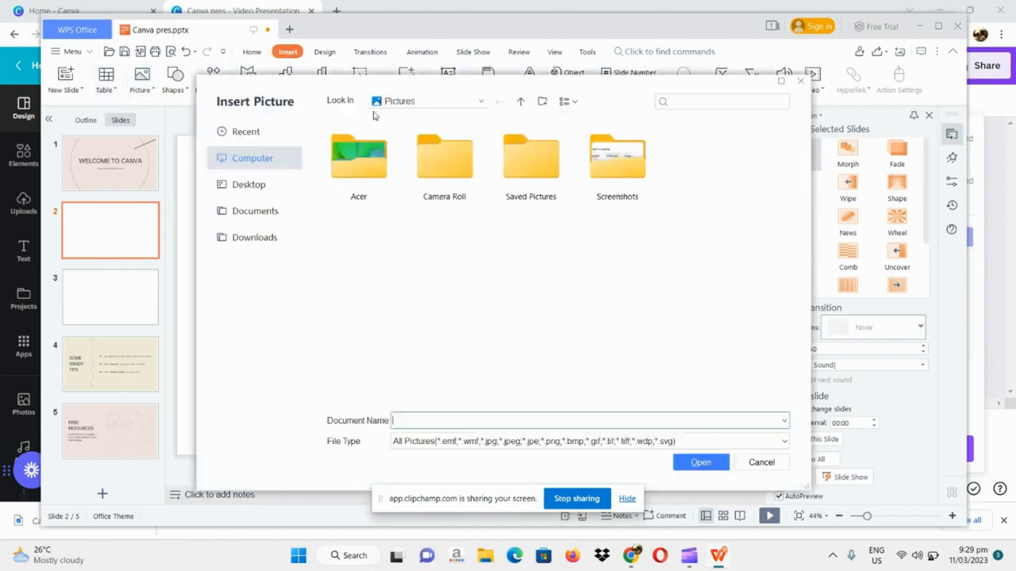
click(277, 187)
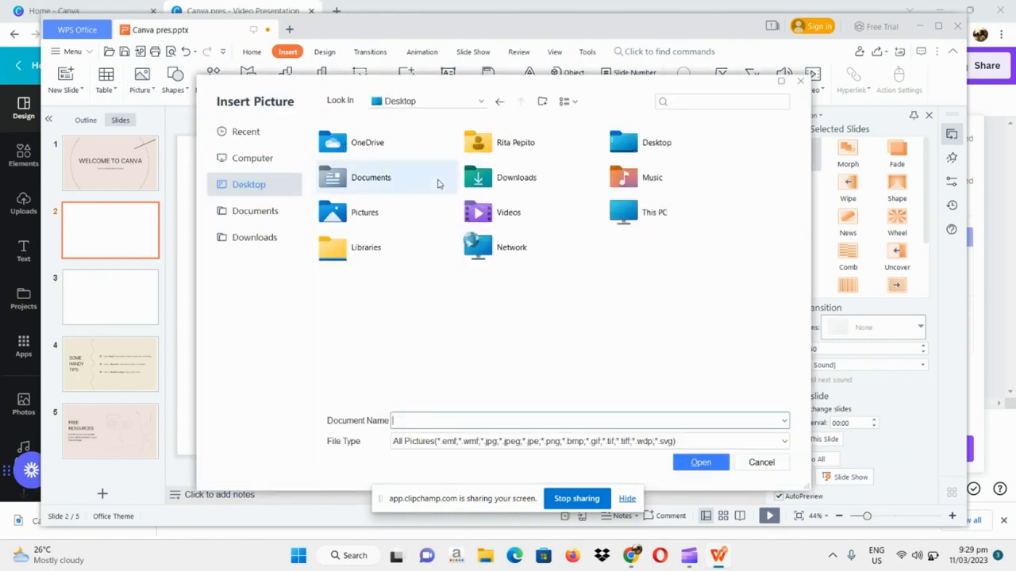
click(499, 180)
double_click(498, 179)
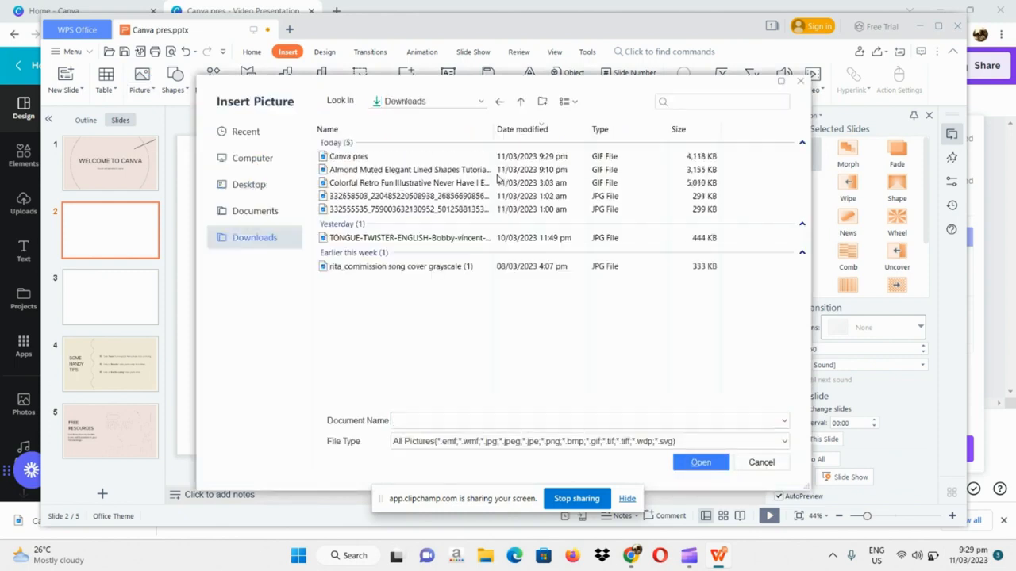
click(506, 157)
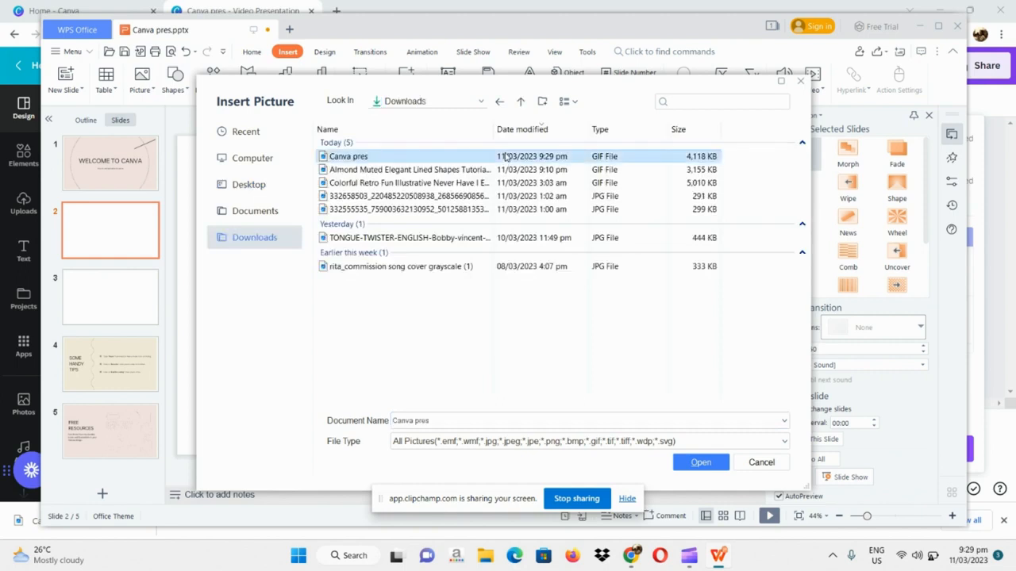
double_click(505, 157)
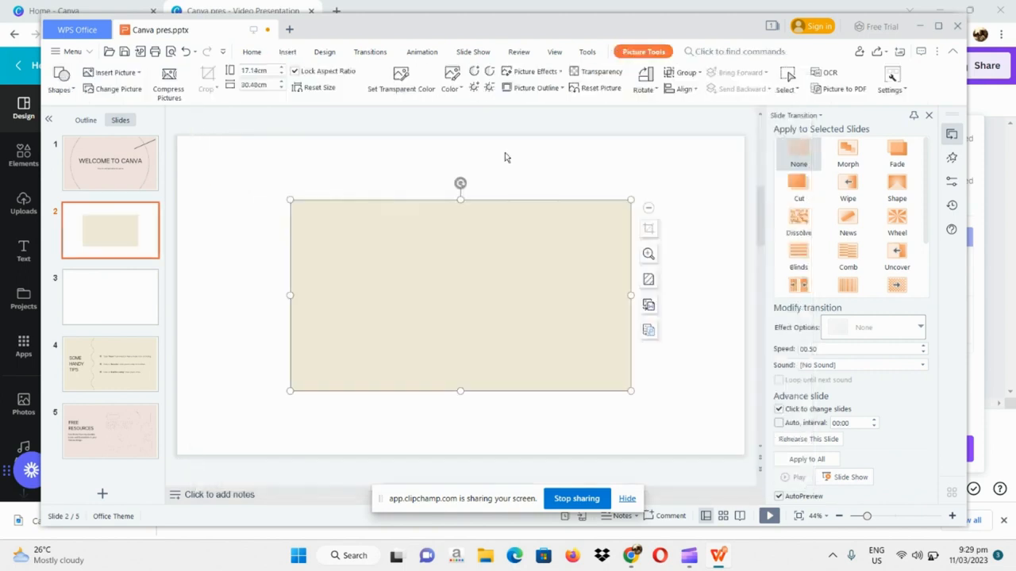
Step: Enlarge the GIF on slide 2 to about 51.9 × 29.2 cm to cover the slide, and preview it as a slide show
drag(630, 200, 750, 131)
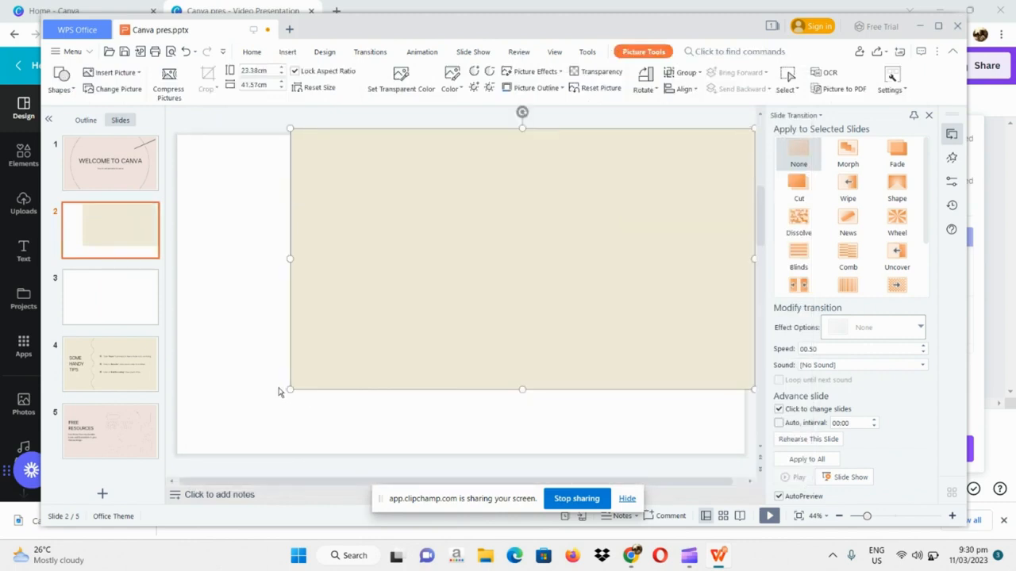
drag(263, 403, 177, 454)
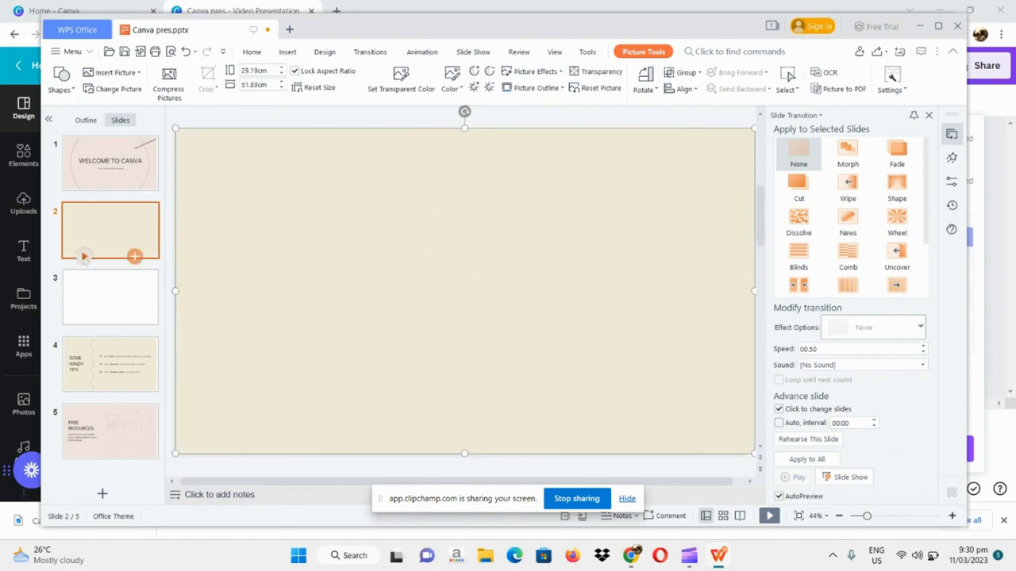
click(85, 257)
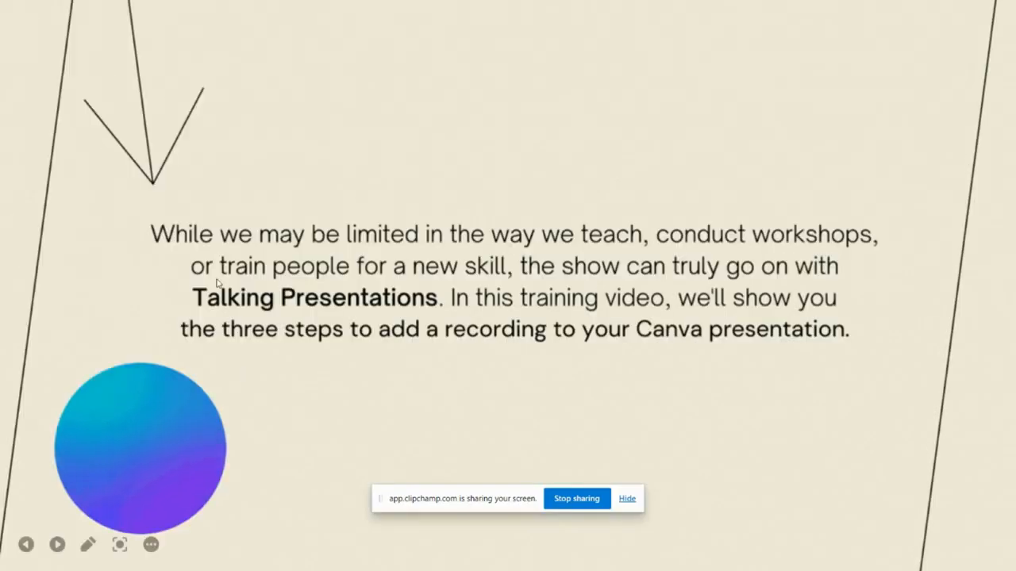
key(Escape)
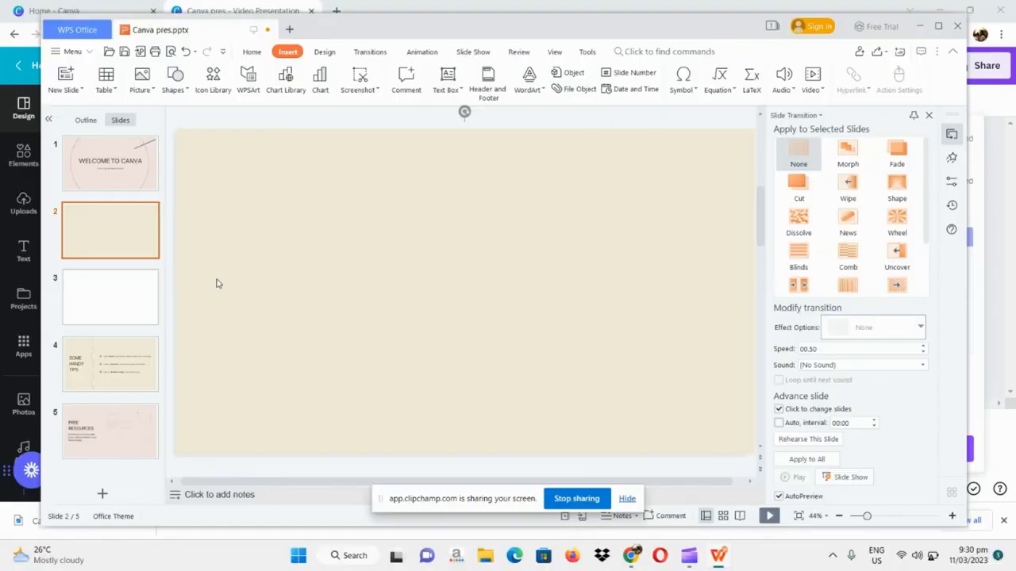
mouse_move(70, 324)
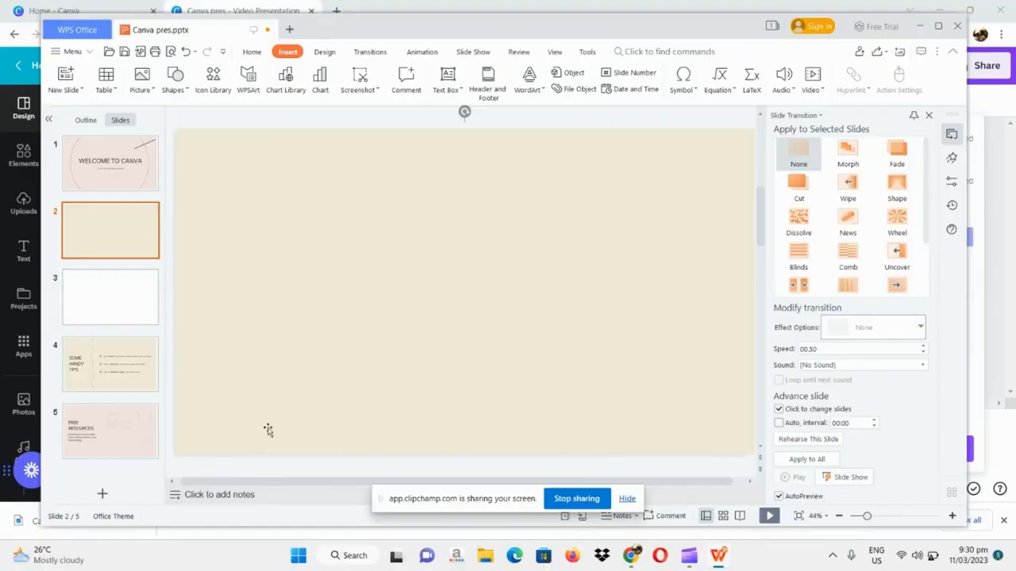